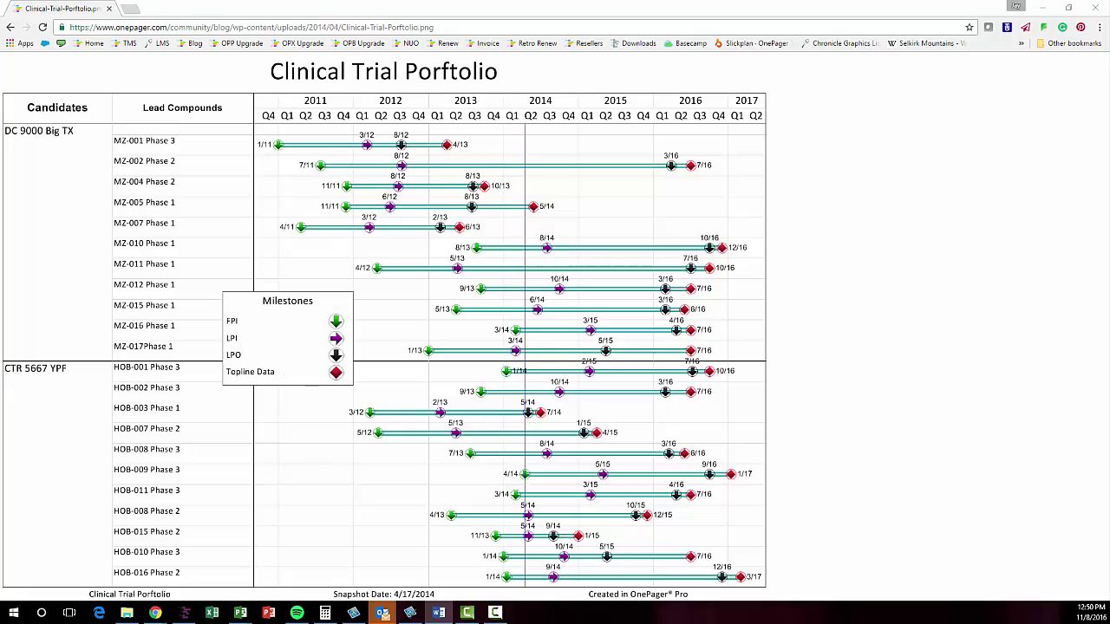
Switch to the DC 9000 Big TX.mpp plan in Microsoft Project and select its project summary row.
mouse_move(240, 612)
left_click(170, 561)
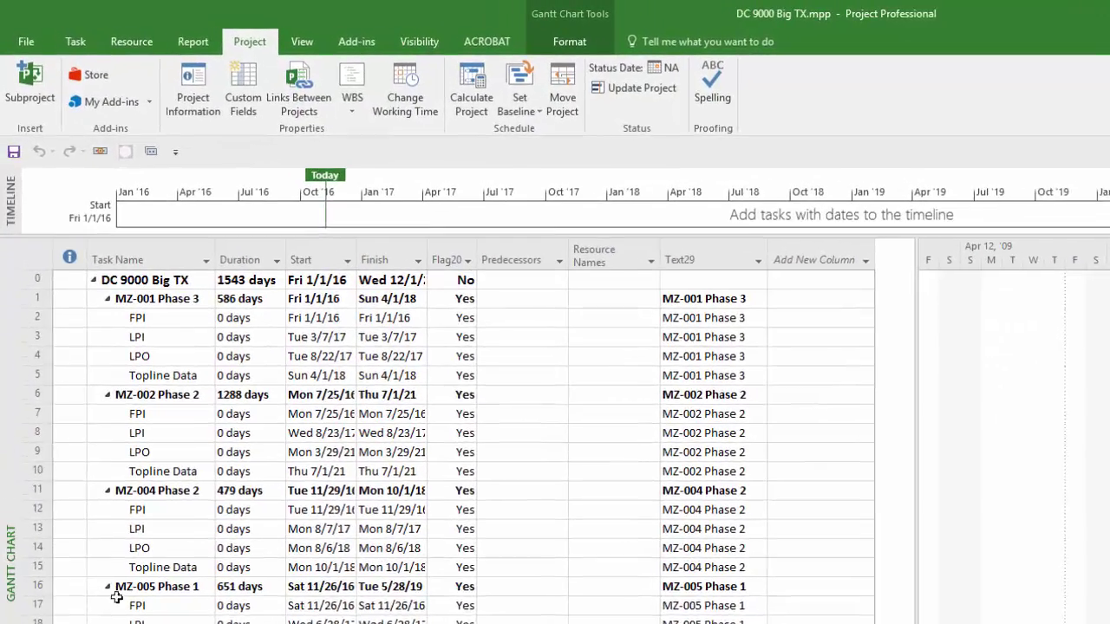
left_click(38, 298)
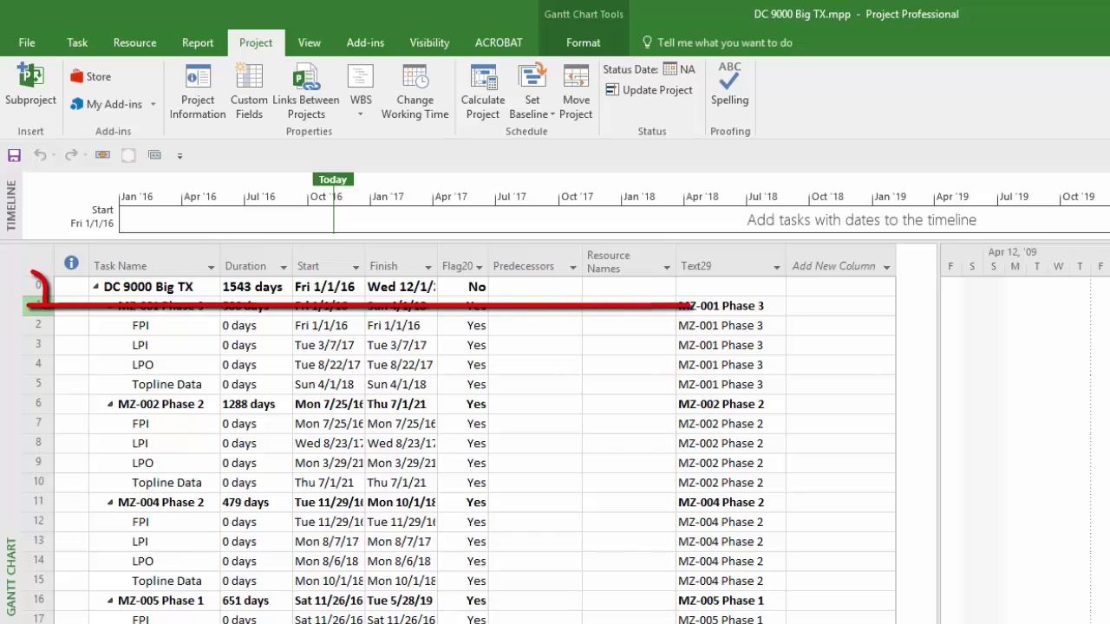
left_click(37, 286)
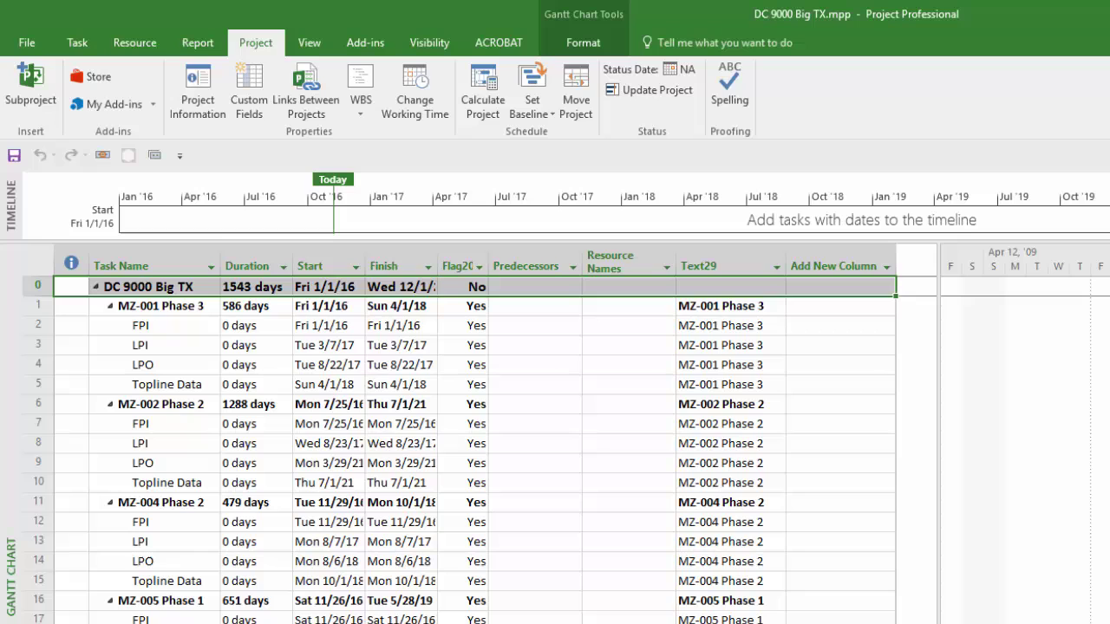
Check the "Show project summary task" setting in the advanced project options, and close the options.
left_click(26, 43)
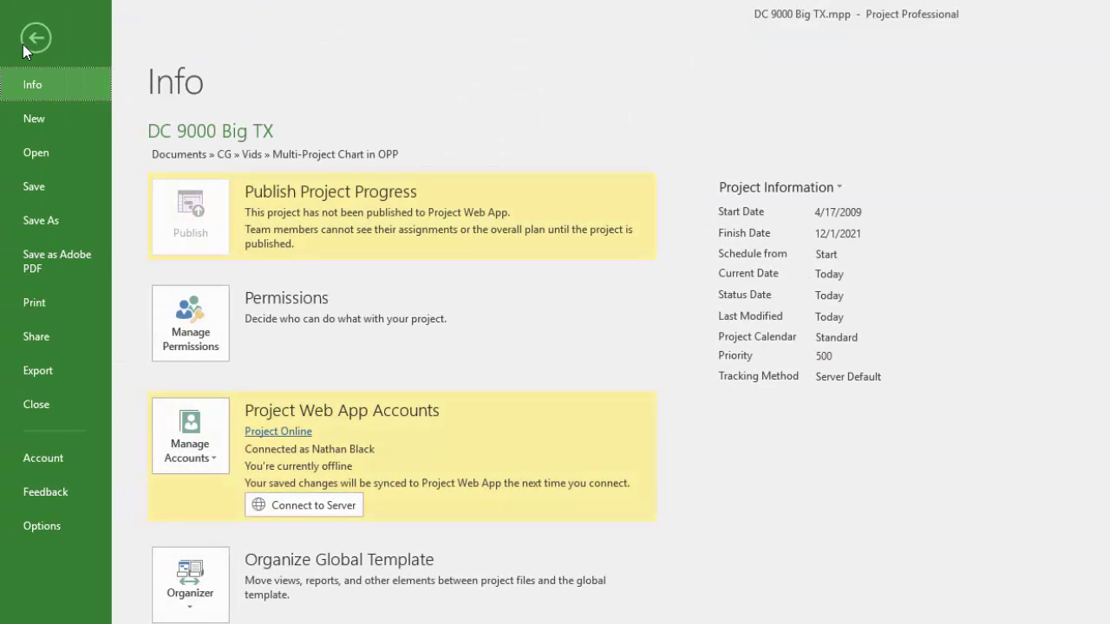
left_click(38, 530)
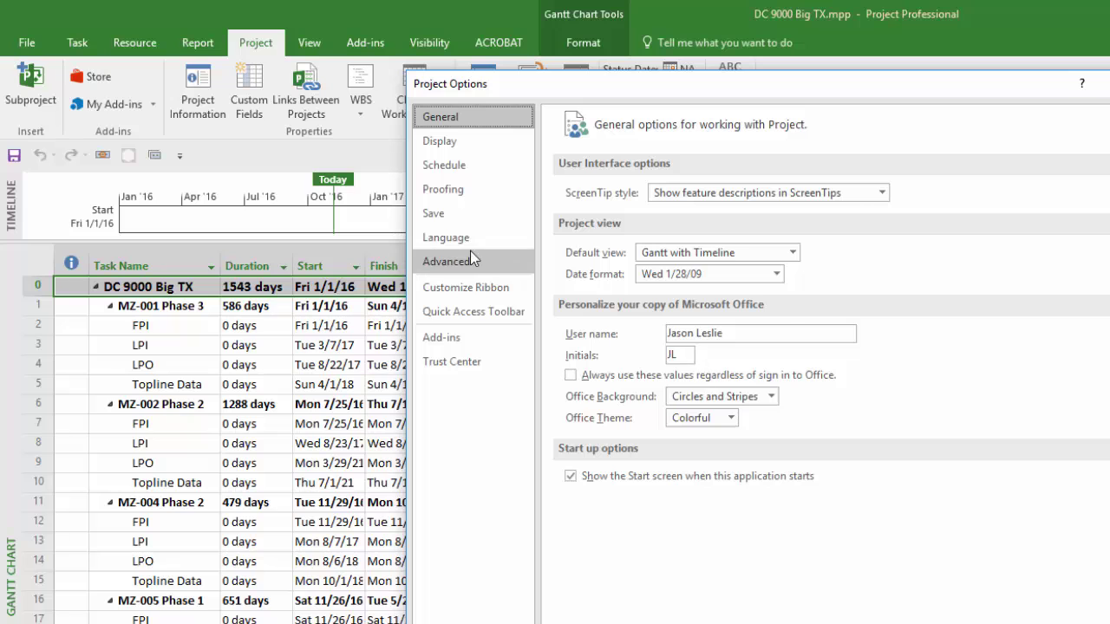
left_click(470, 251)
scroll(729, 373, "down", 10)
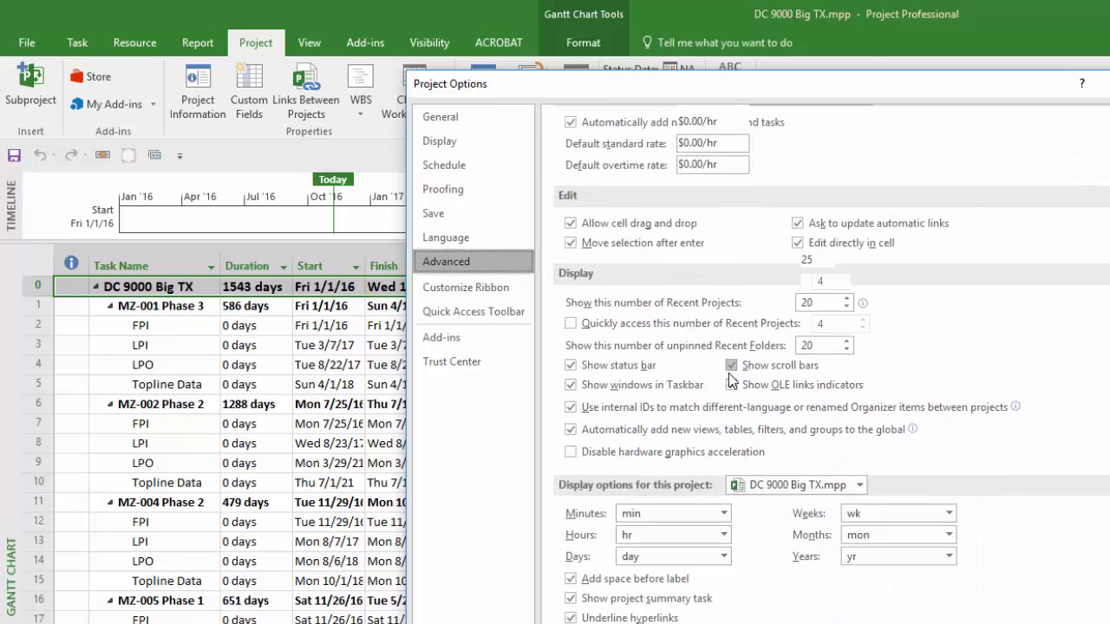
scroll(728, 379, "down", 1)
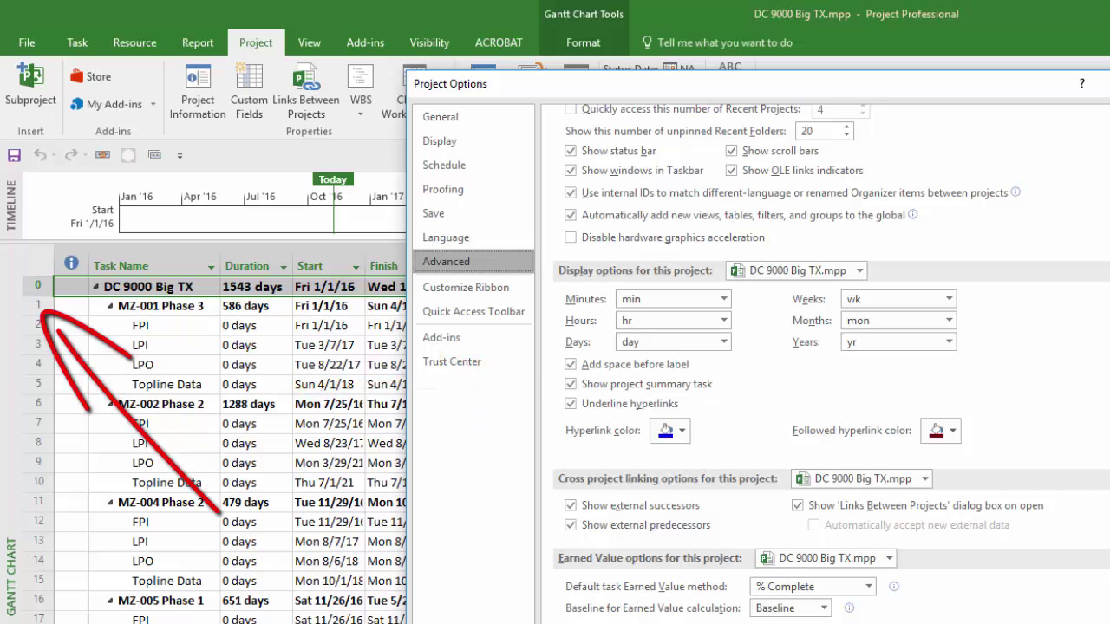
key("Return")
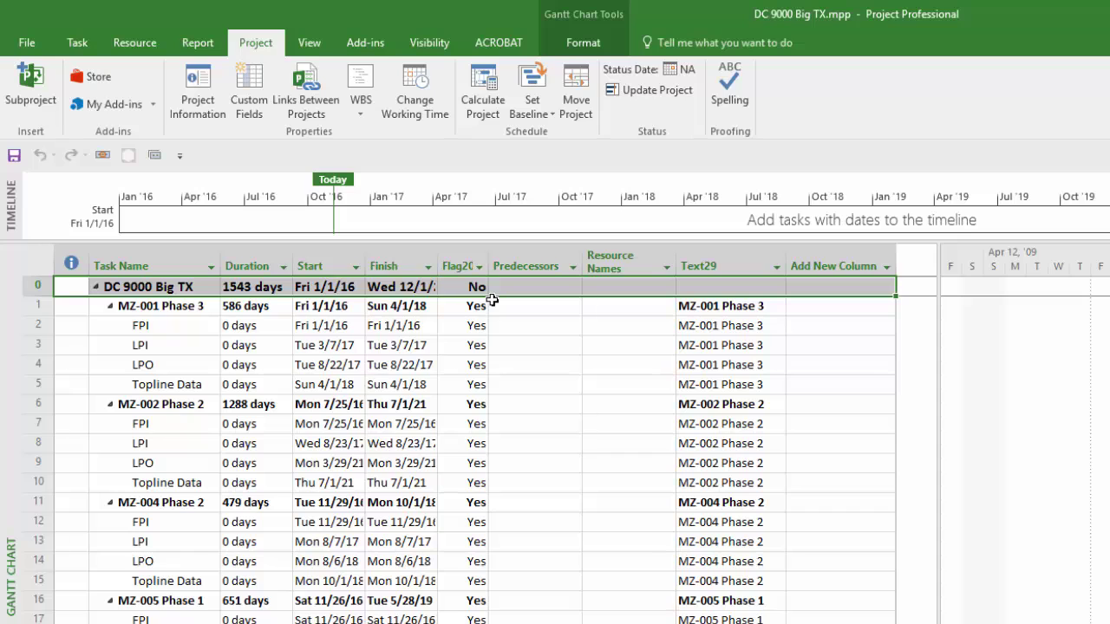
Widen the Flag20 column enough to show its full heading and select the column.
left_click_drag(488, 266, 537, 268)
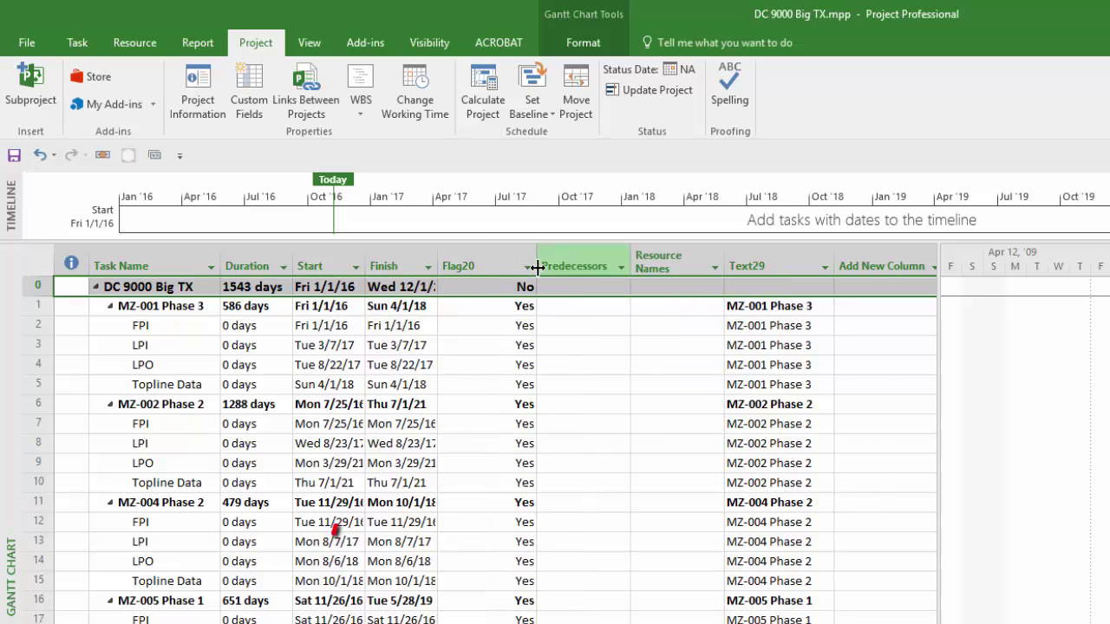
left_click(464, 257)
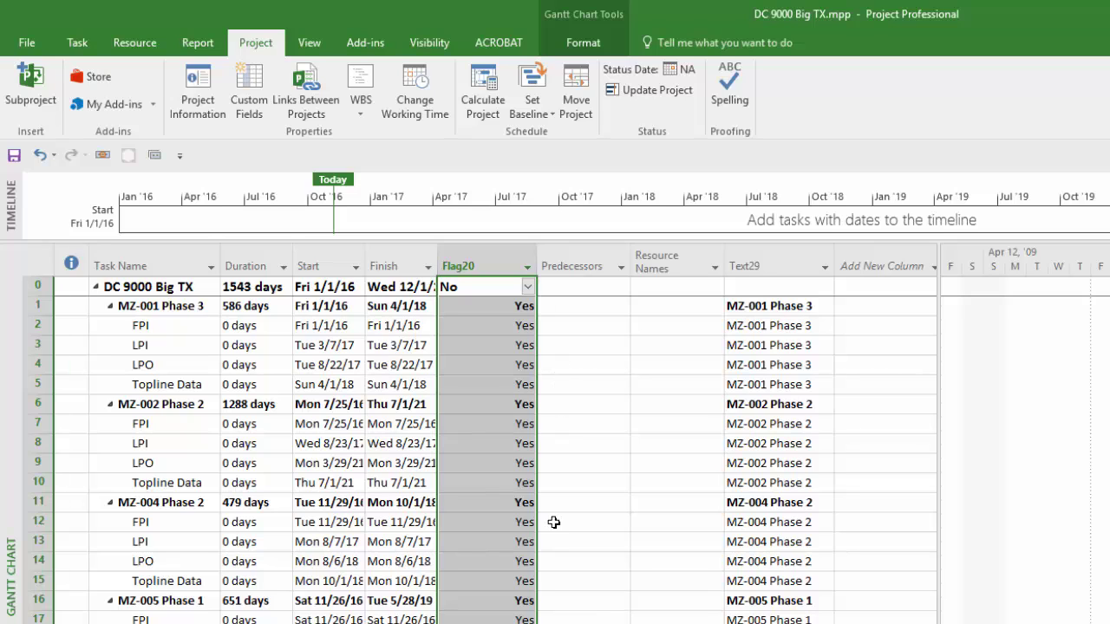
Launch the OnePager Pro add-in and start a new project view.
left_click(354, 38)
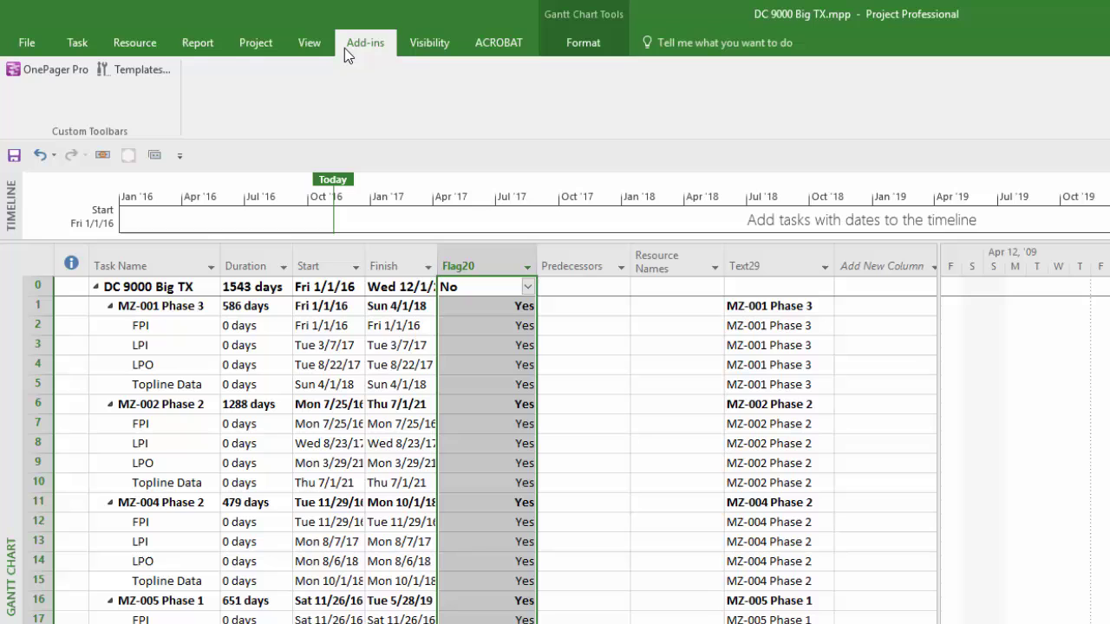
left_click(37, 73)
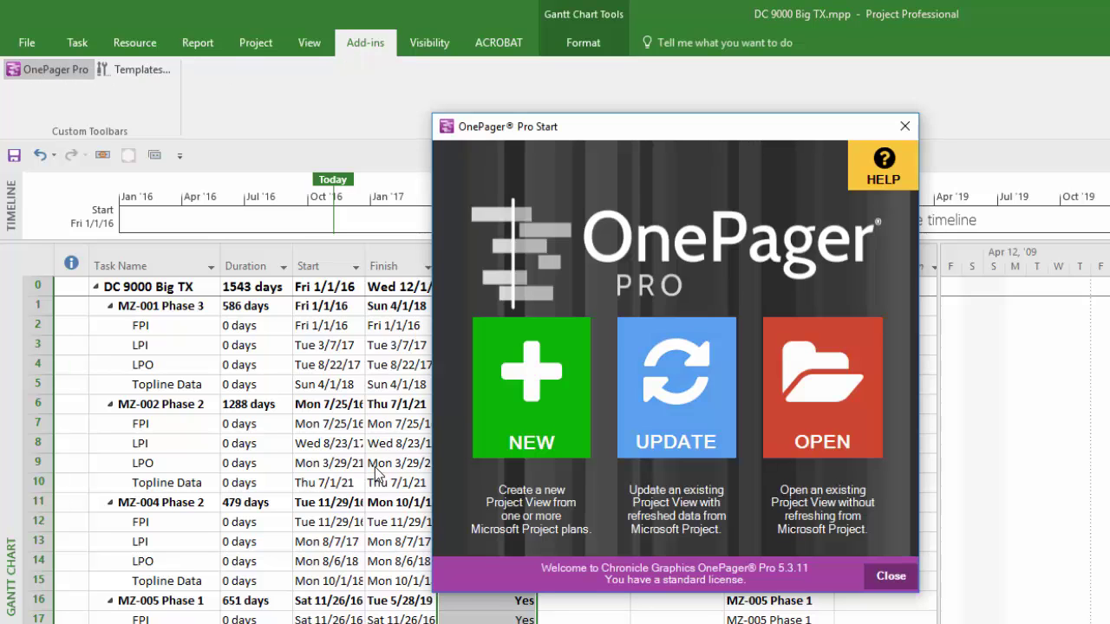
left_click(493, 390)
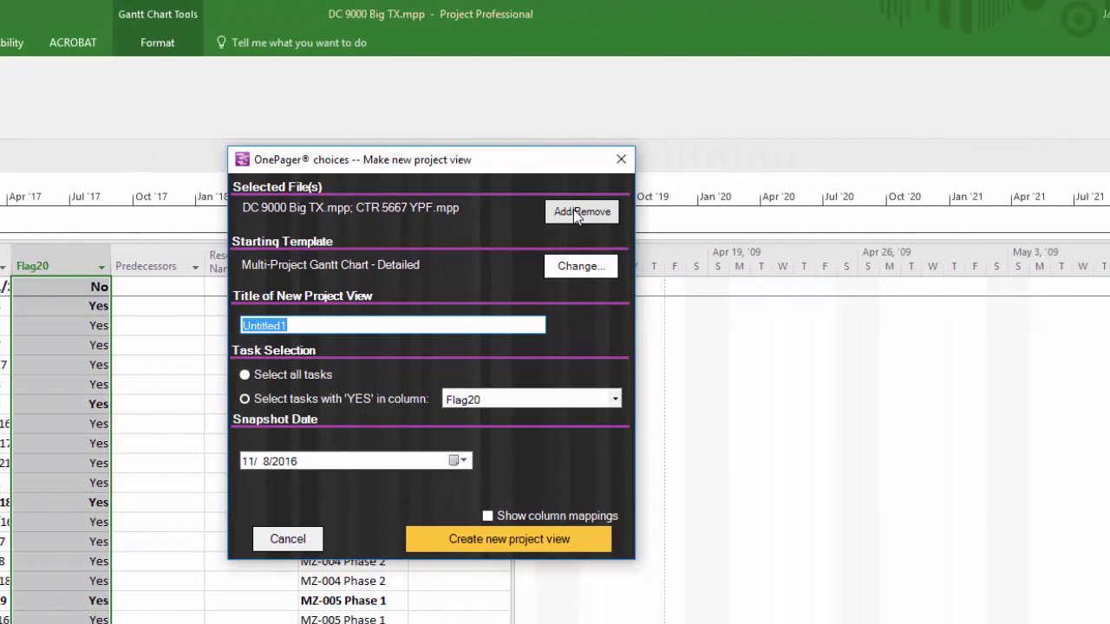
Review the selected data sources, the ways to add a source, and the available starting templates for the new view.
left_click(577, 213)
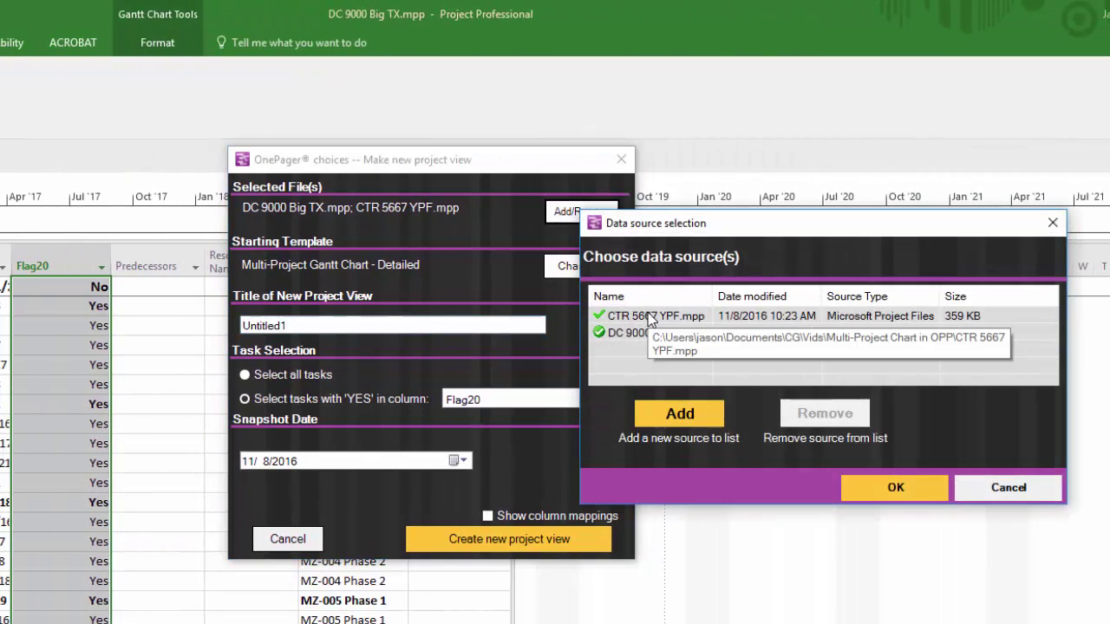
left_click(662, 412)
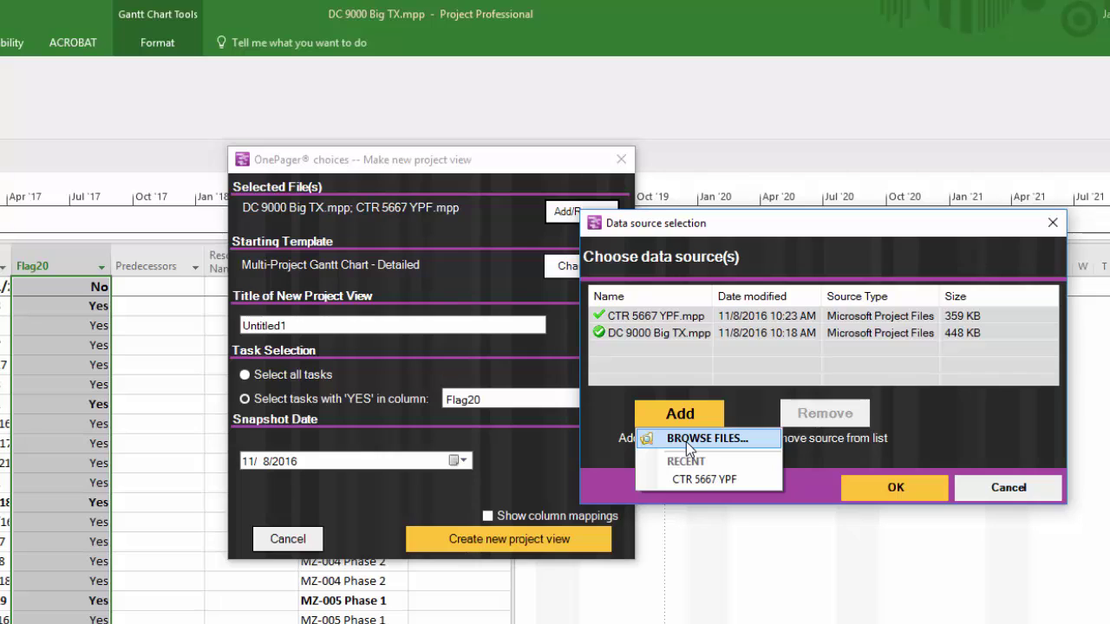
left_click(814, 479)
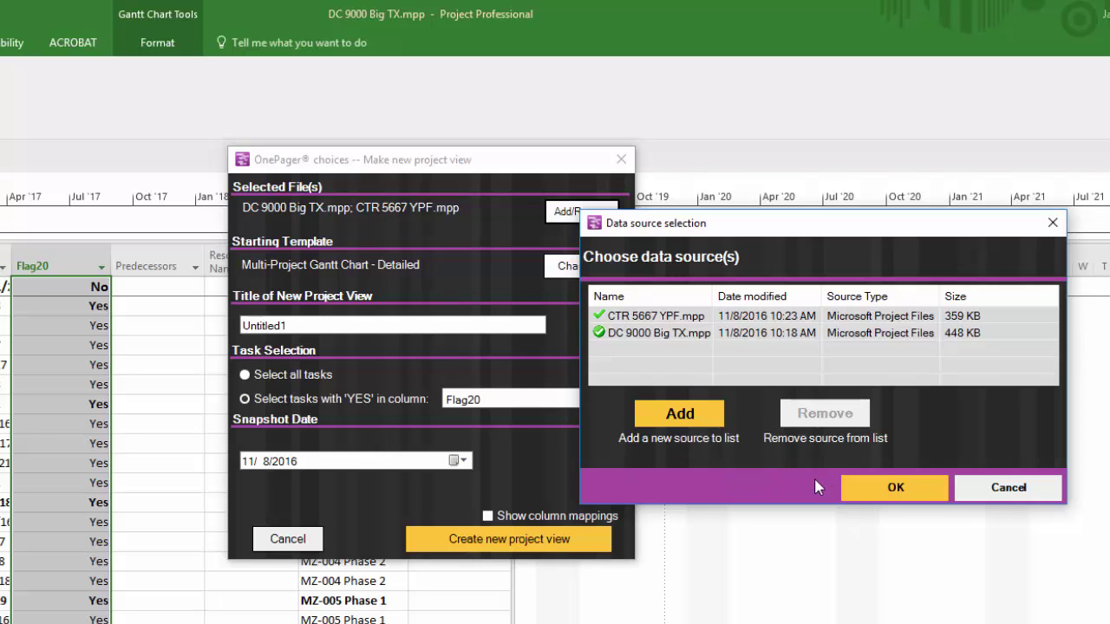
left_click(866, 490)
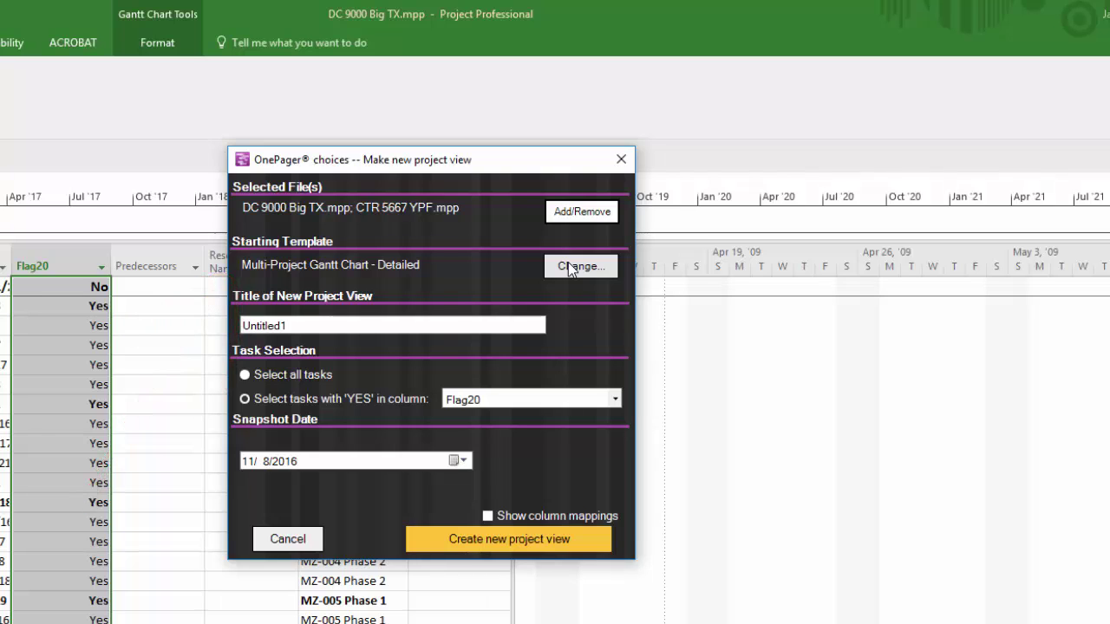
left_click(570, 269)
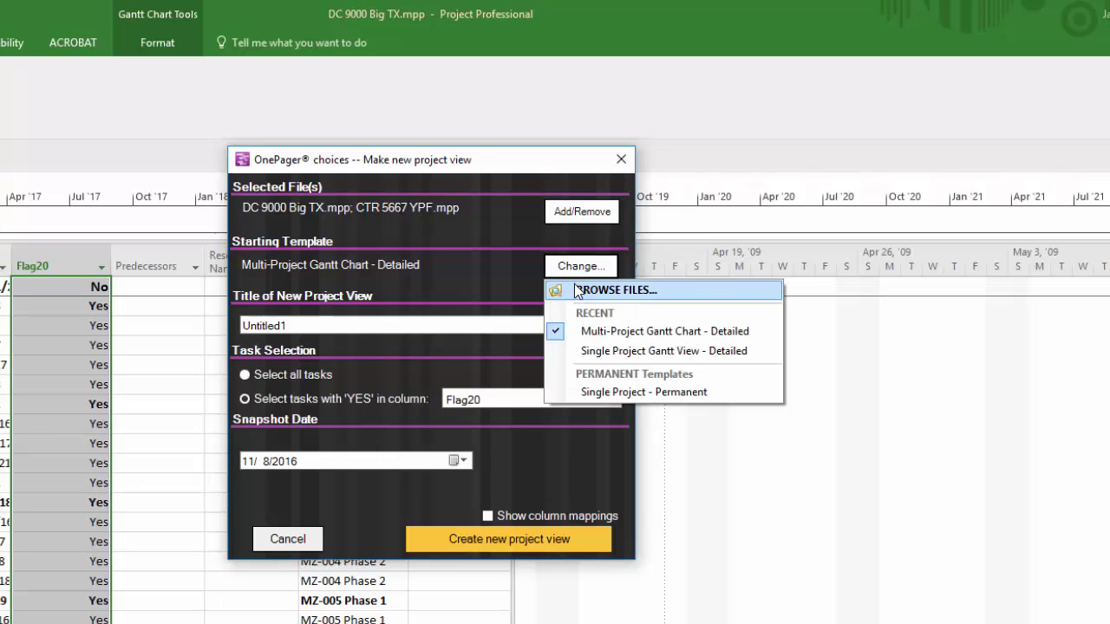
key("Escape")
Title the new project view "Multi-Project Example" and create it.
key("Tab")
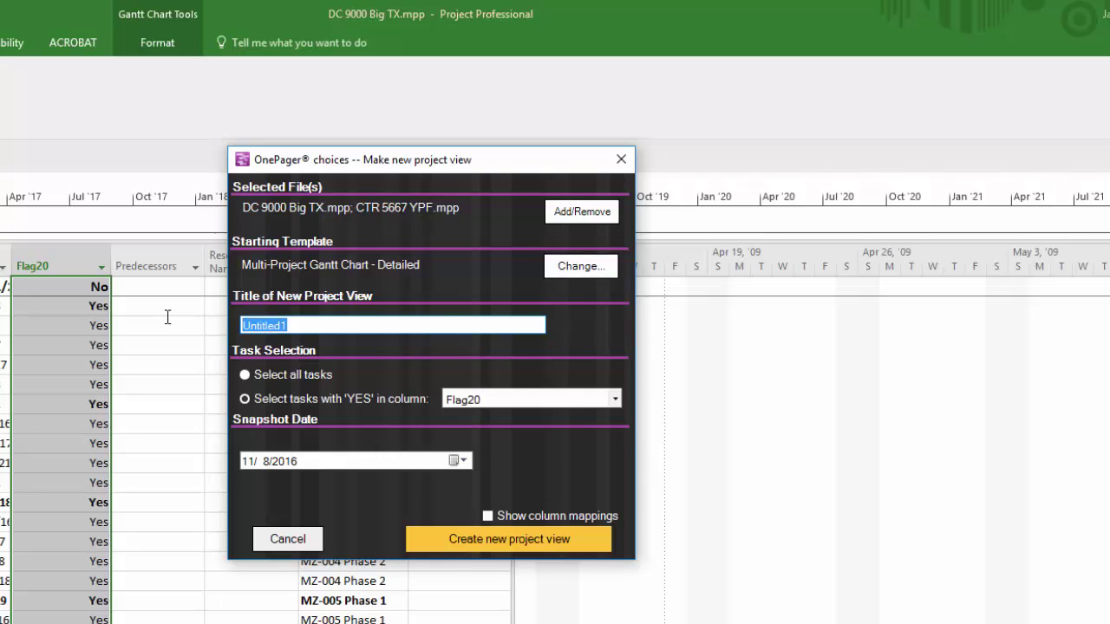
type("Multipl")
key("BackSpace")
key("BackSpace")
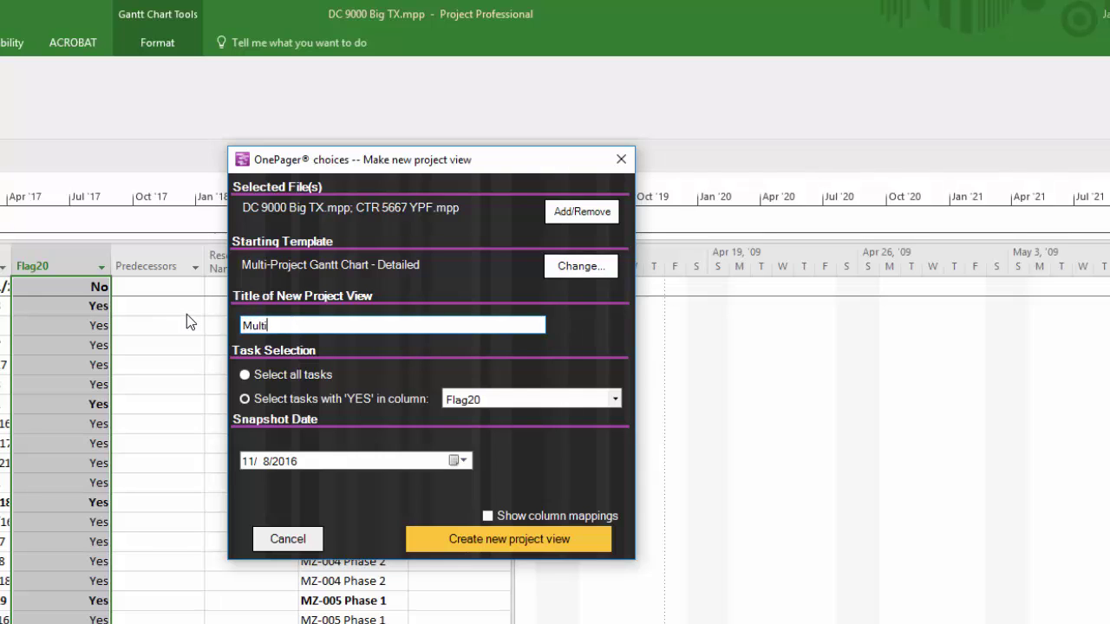
type("-Project")
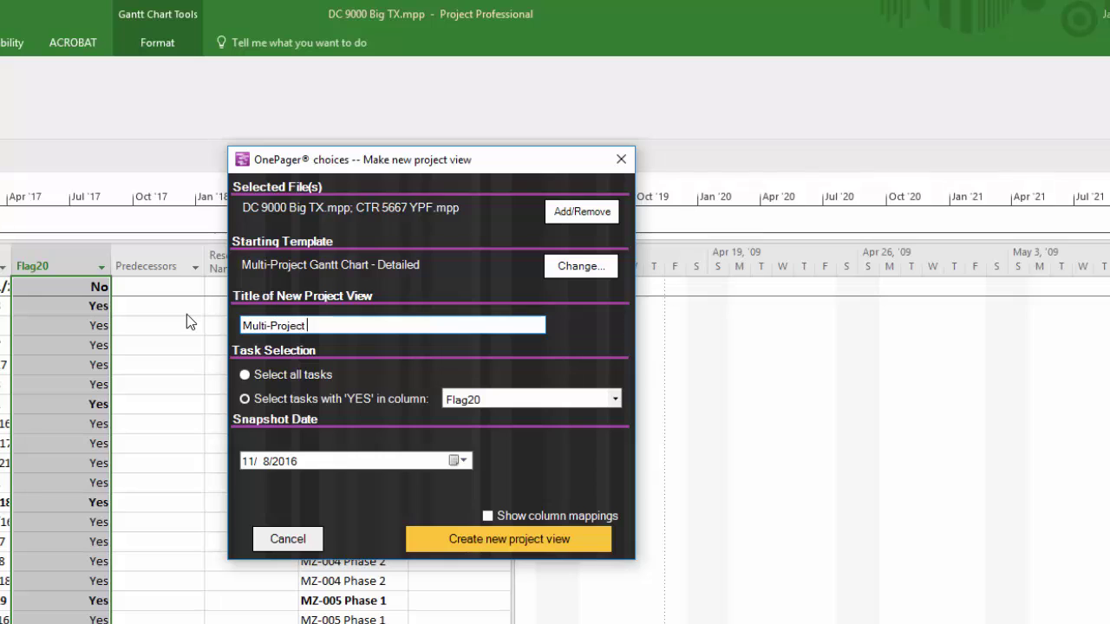
type(" Example")
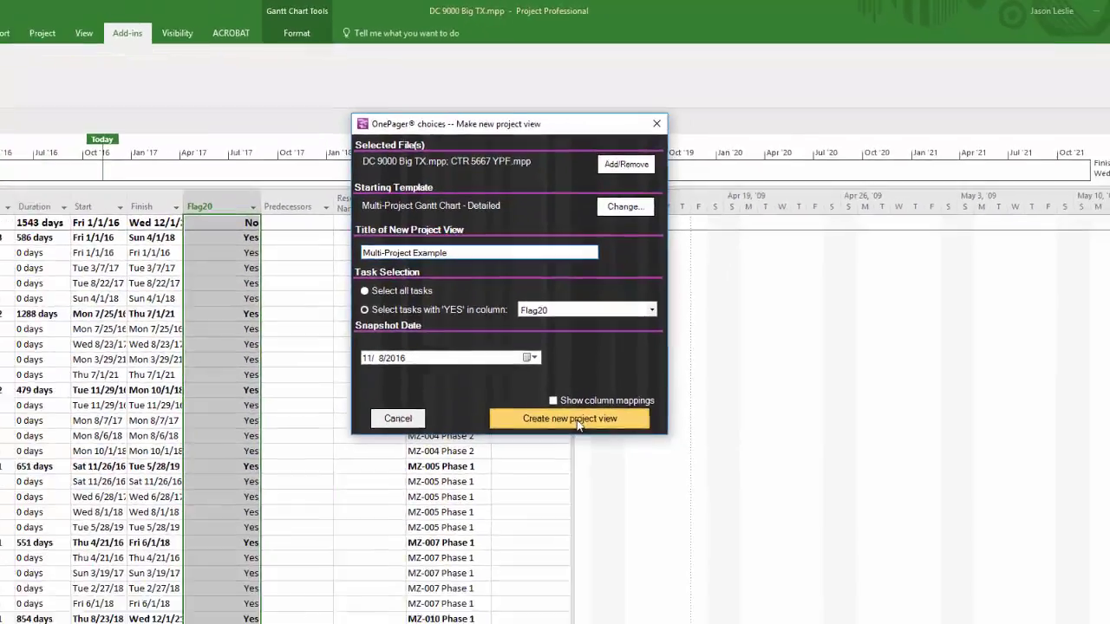
left_click(578, 420)
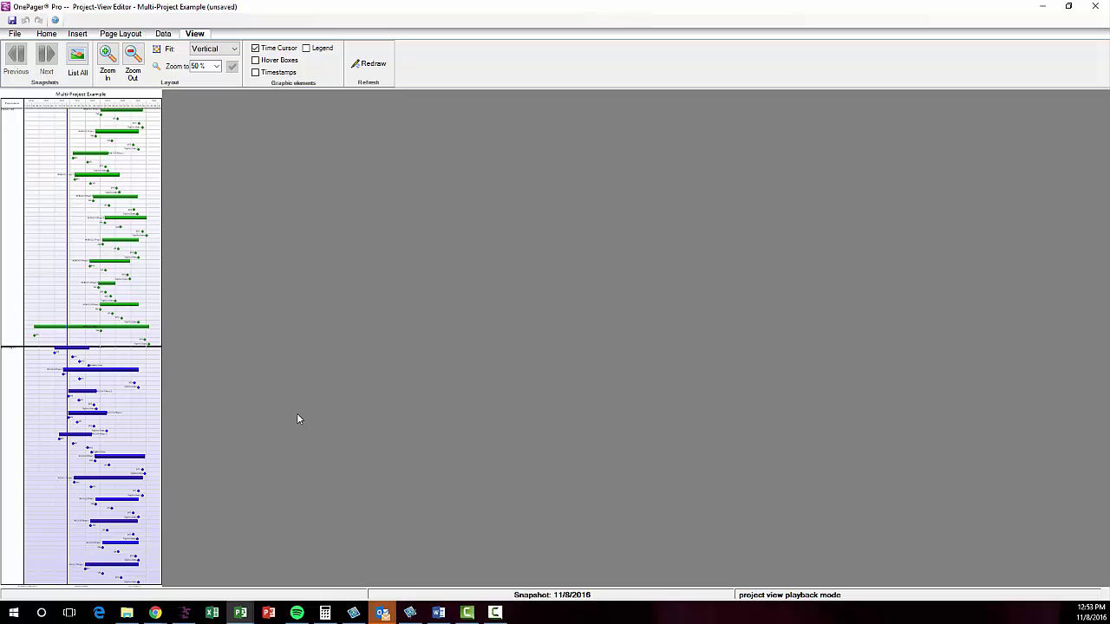
Switch back to DC 9000 Big TX.mpp in Microsoft Project and create a new blank project.
left_click(236, 614)
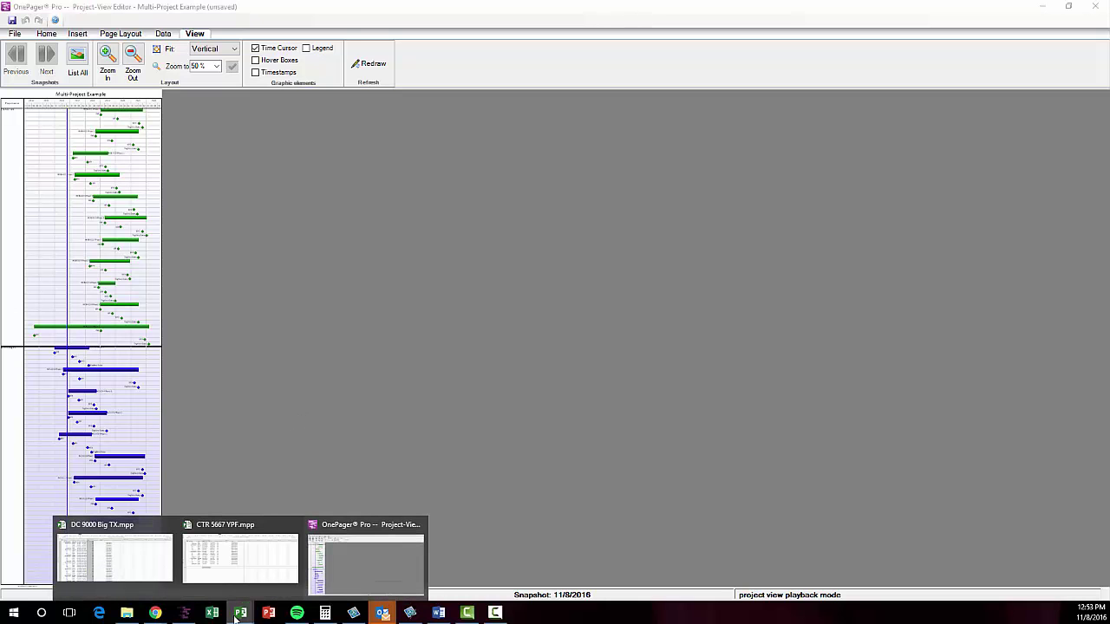
left_click(127, 558)
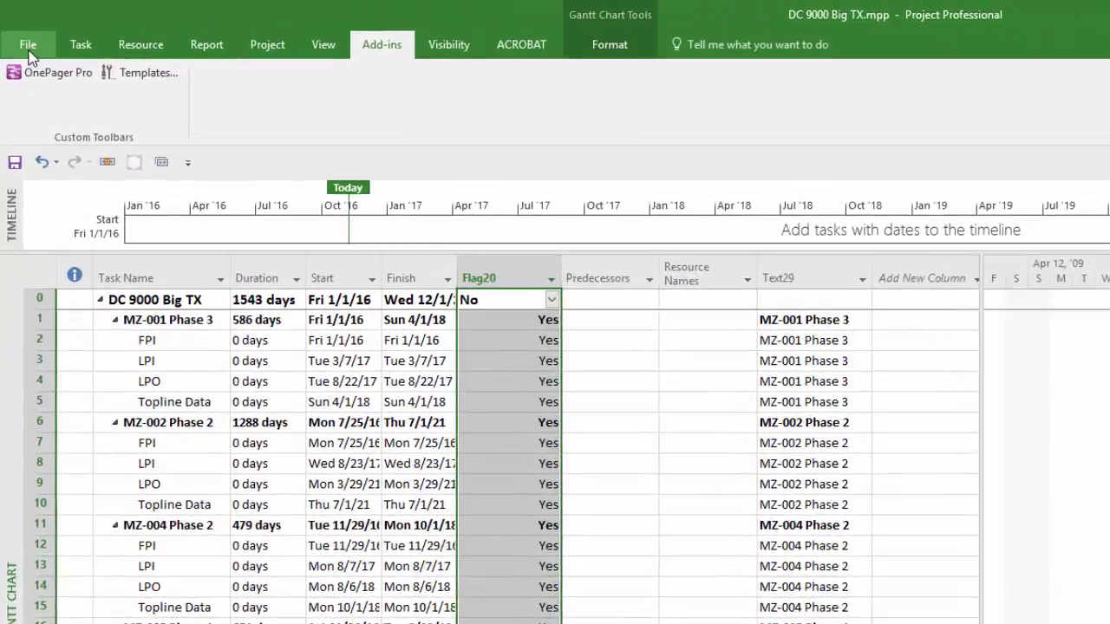
left_click(23, 35)
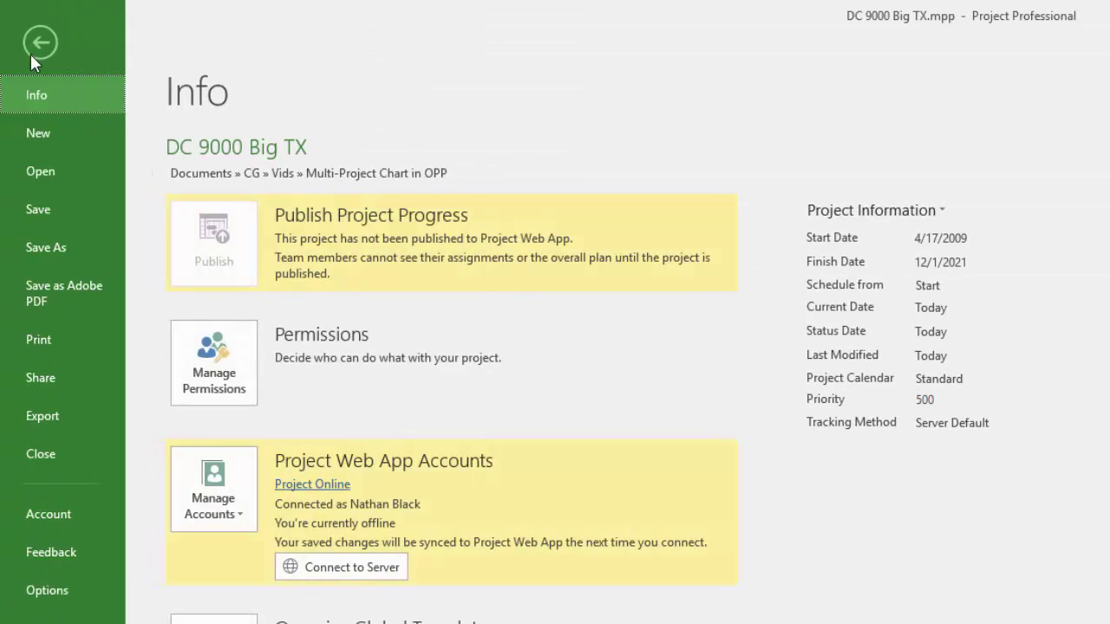
left_click(39, 134)
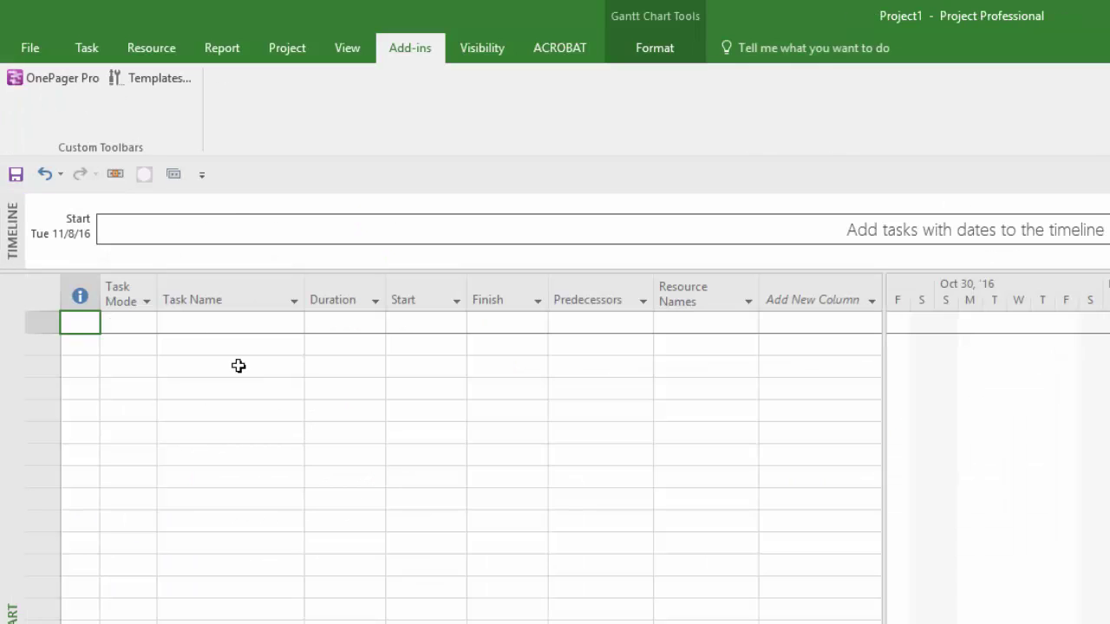
Insert DC 9000 Big TX.mpp from the Multi-Project Chart in OPP folder as a linked subproject in the first row.
left_click(274, 43)
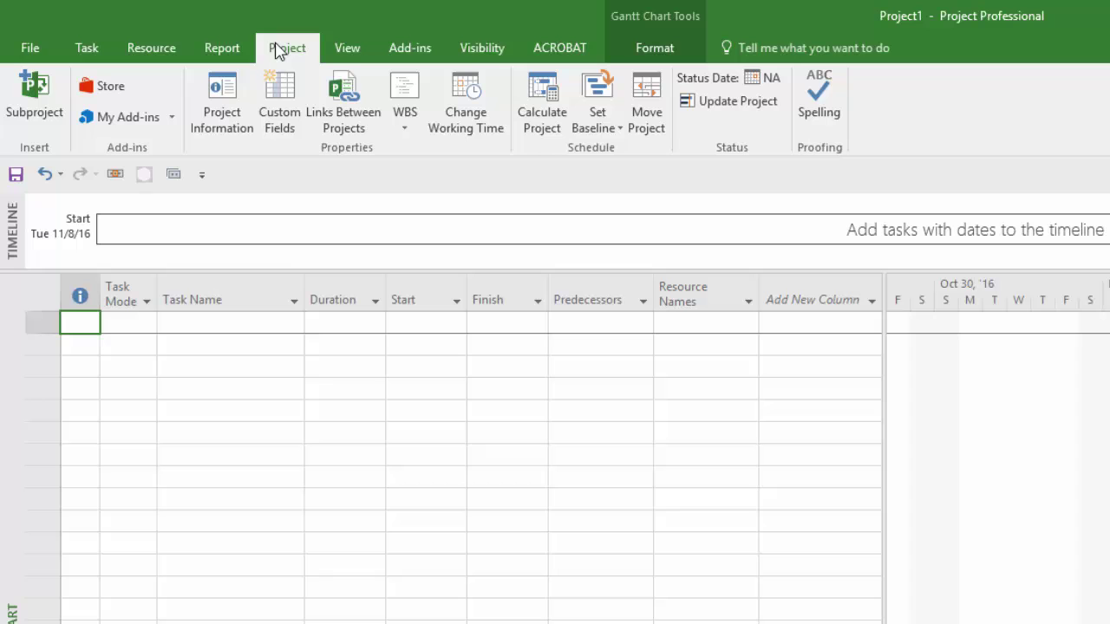
left_click(35, 95)
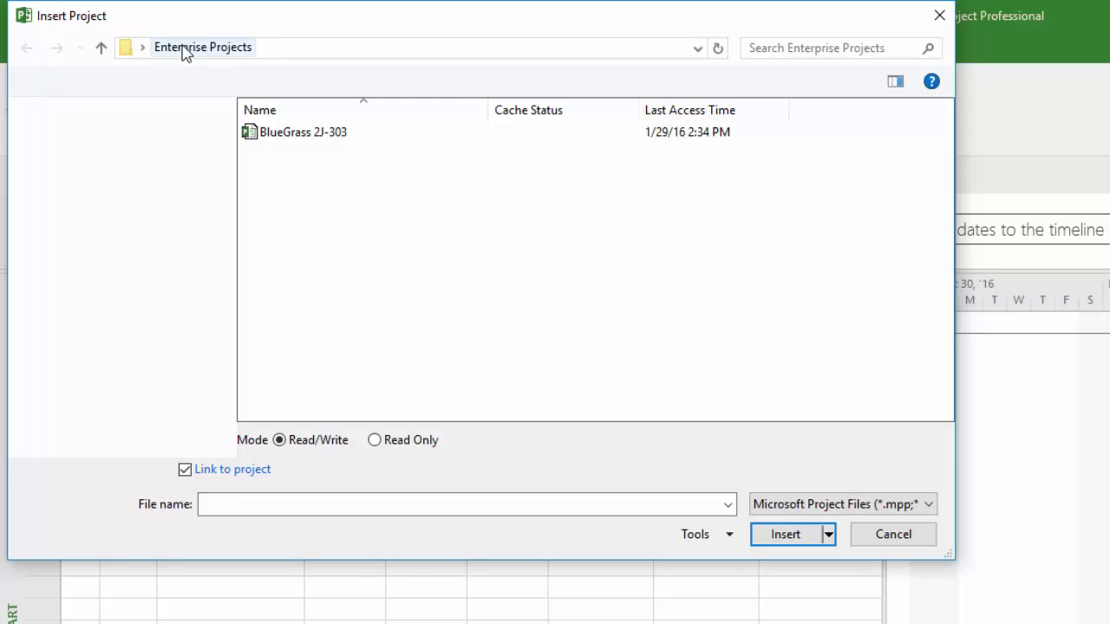
left_click(185, 50)
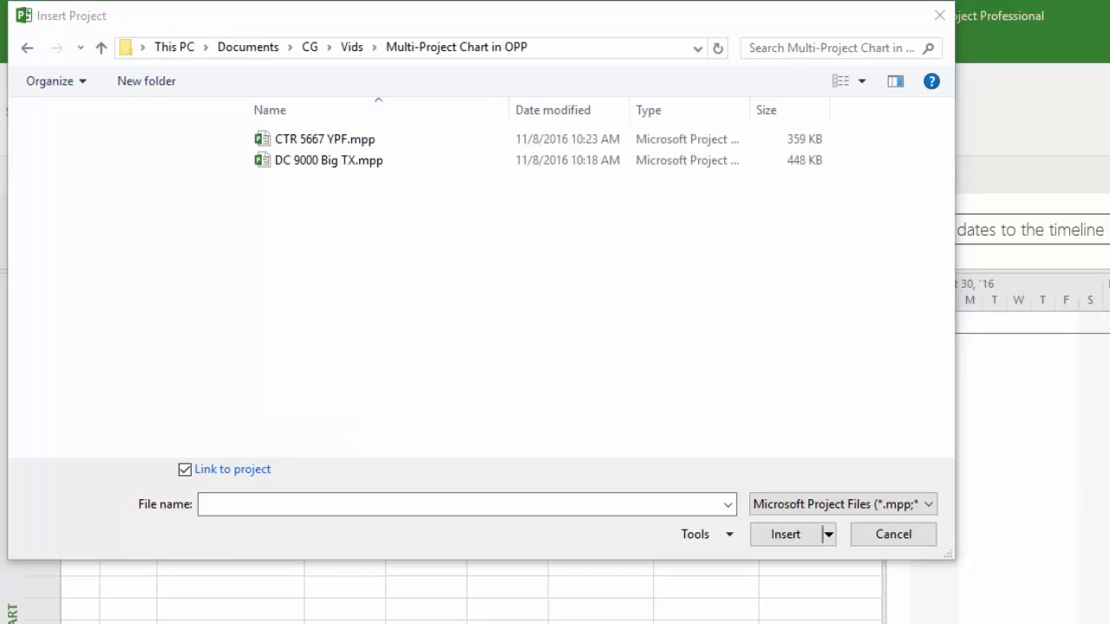
left_click(282, 159)
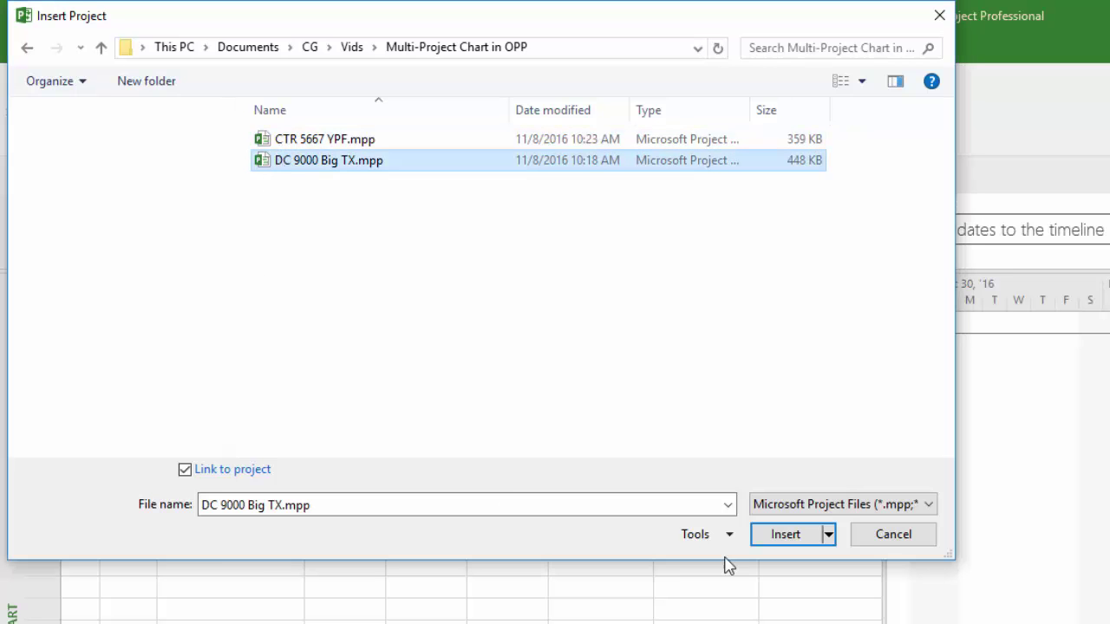
left_click(785, 534)
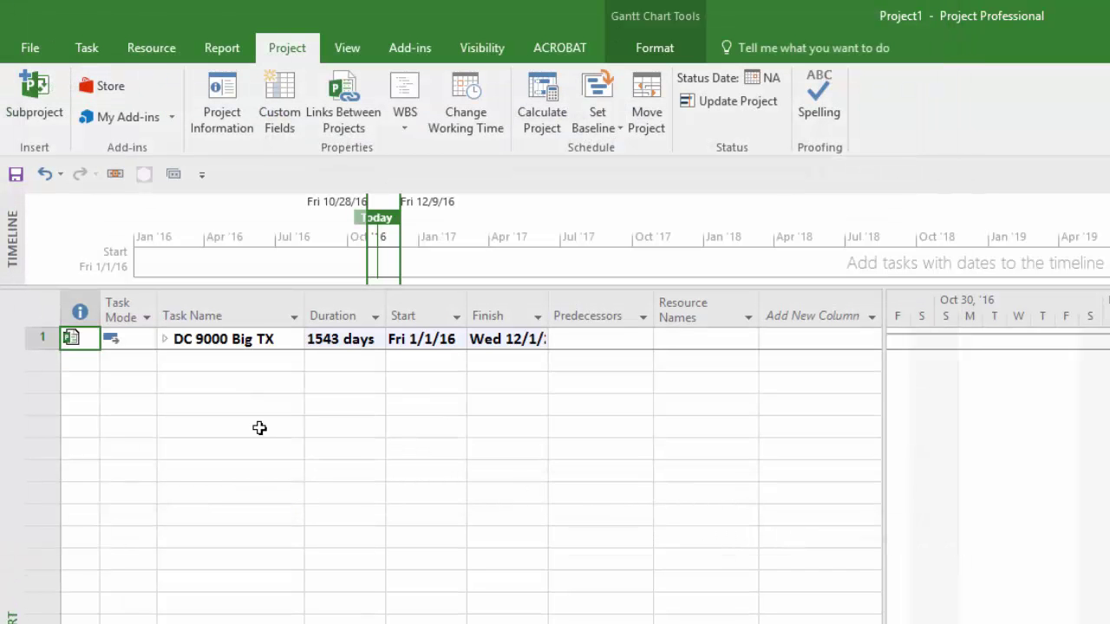
Insert CTR 5667 YPF.mpp from the Multi-Project Chart in OPP folder as a linked subproject in the second row.
left_click(39, 360)
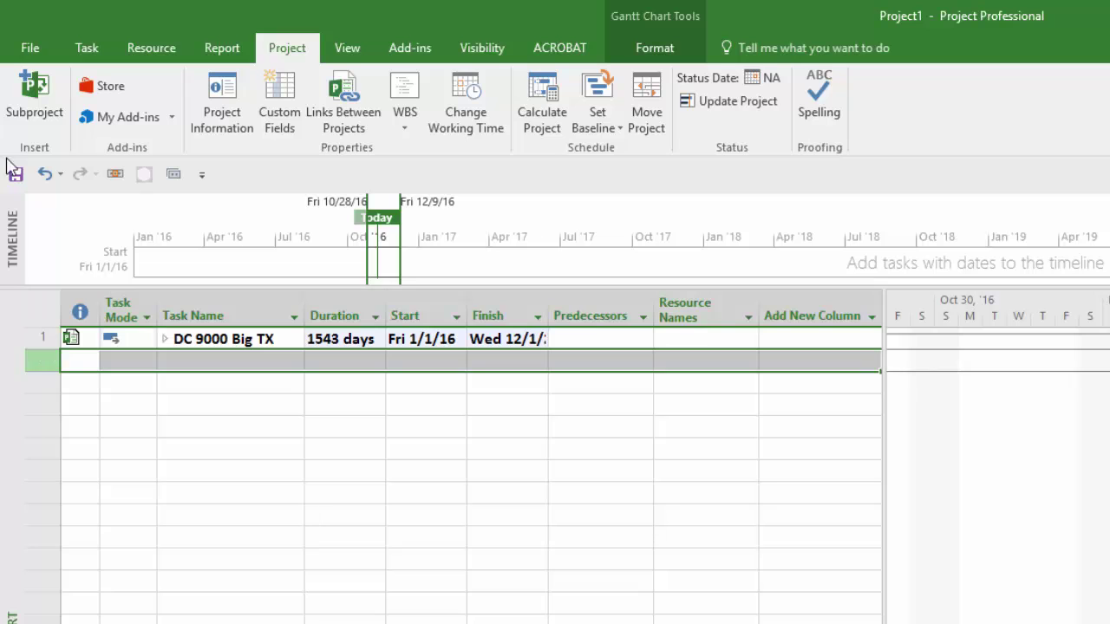
left_click(33, 86)
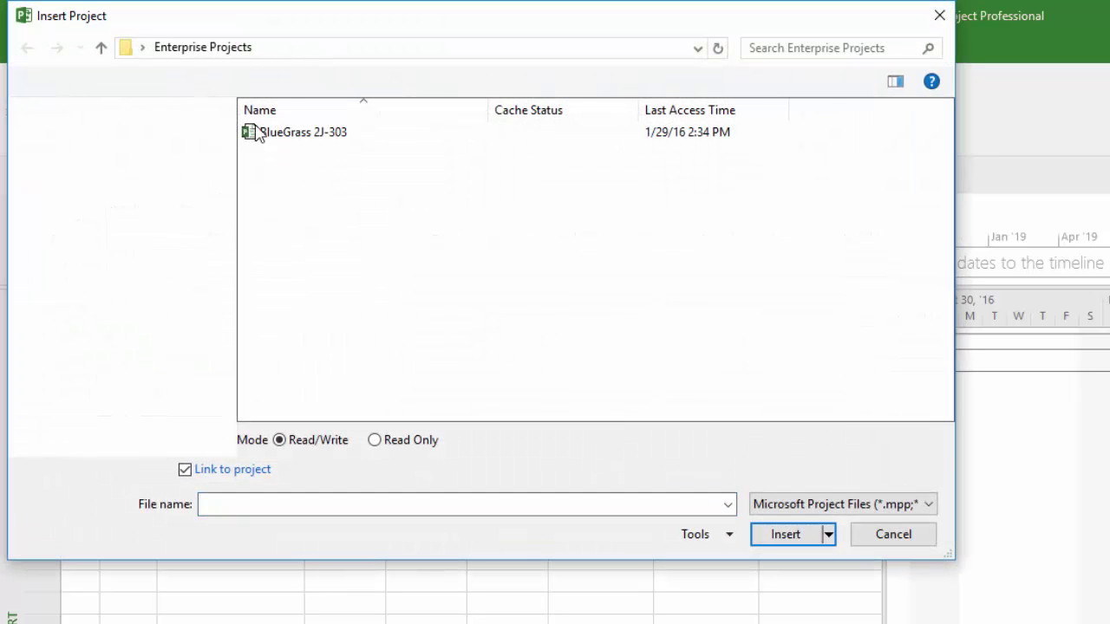
left_click(291, 148)
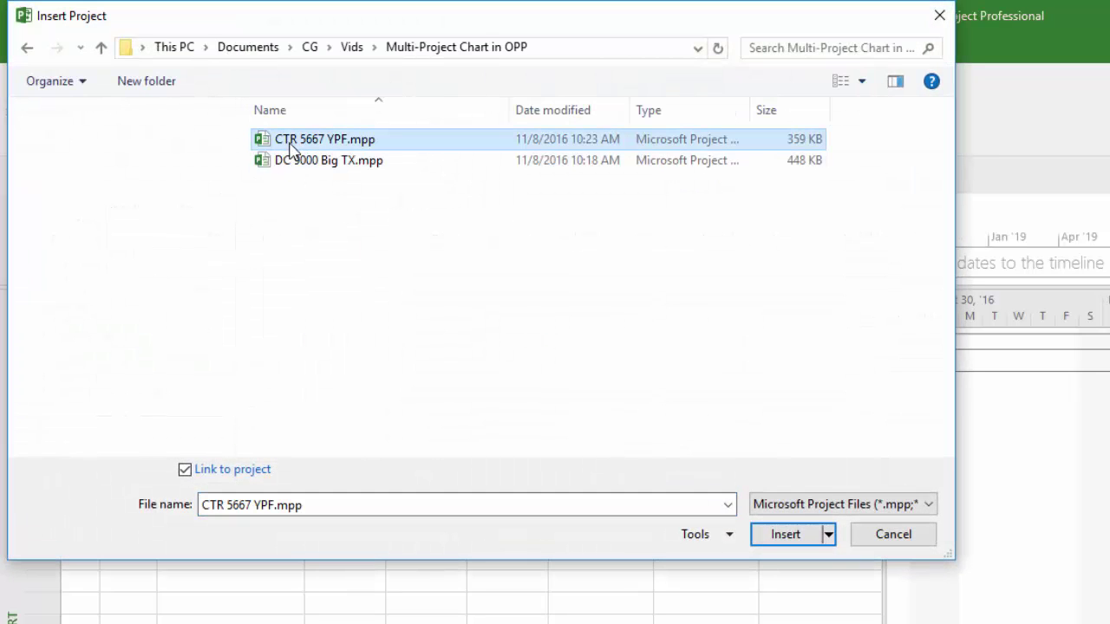
left_click(787, 536)
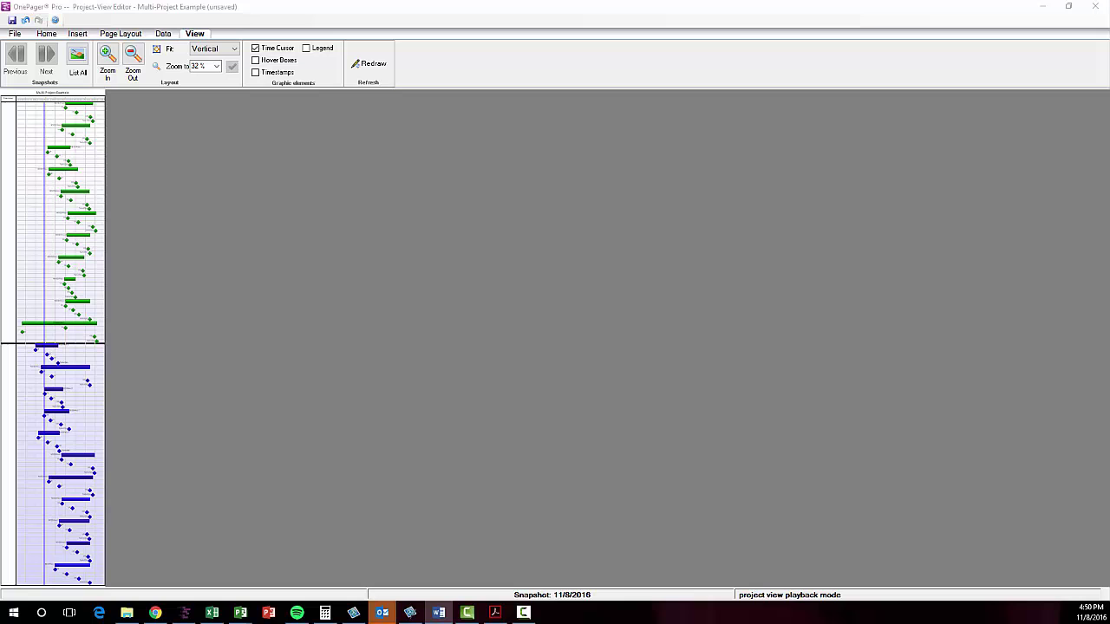
In the OnePager Pro Multi-Project Example chart, set the row properties to collect tasks into rows by Text29.
left_click(106, 59)
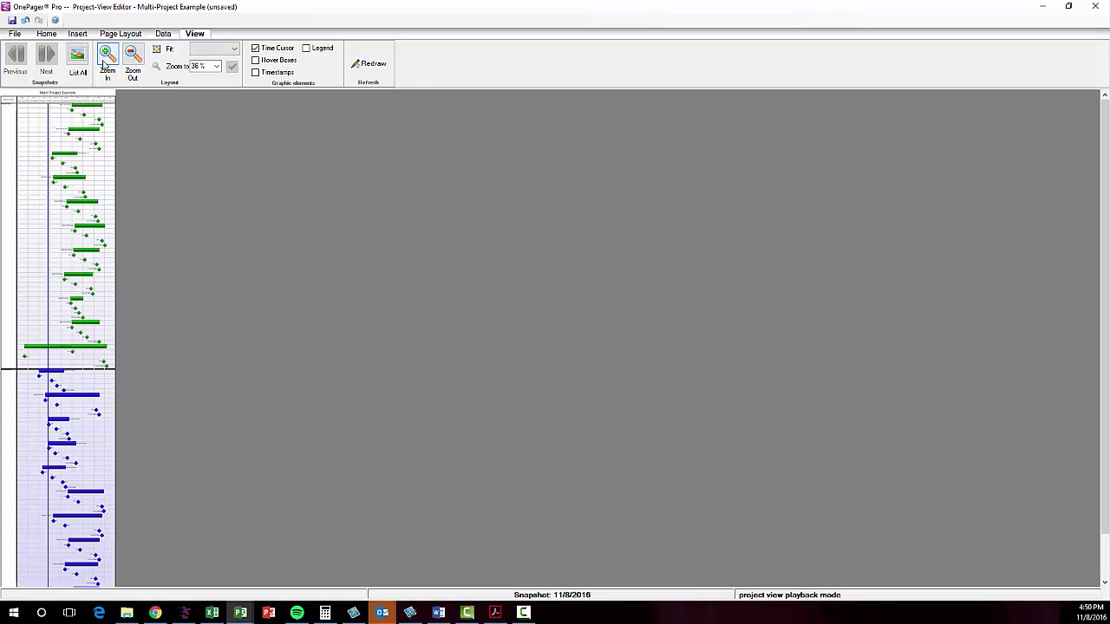
left_click(105, 60)
left_click(105, 61)
left_click(105, 61)
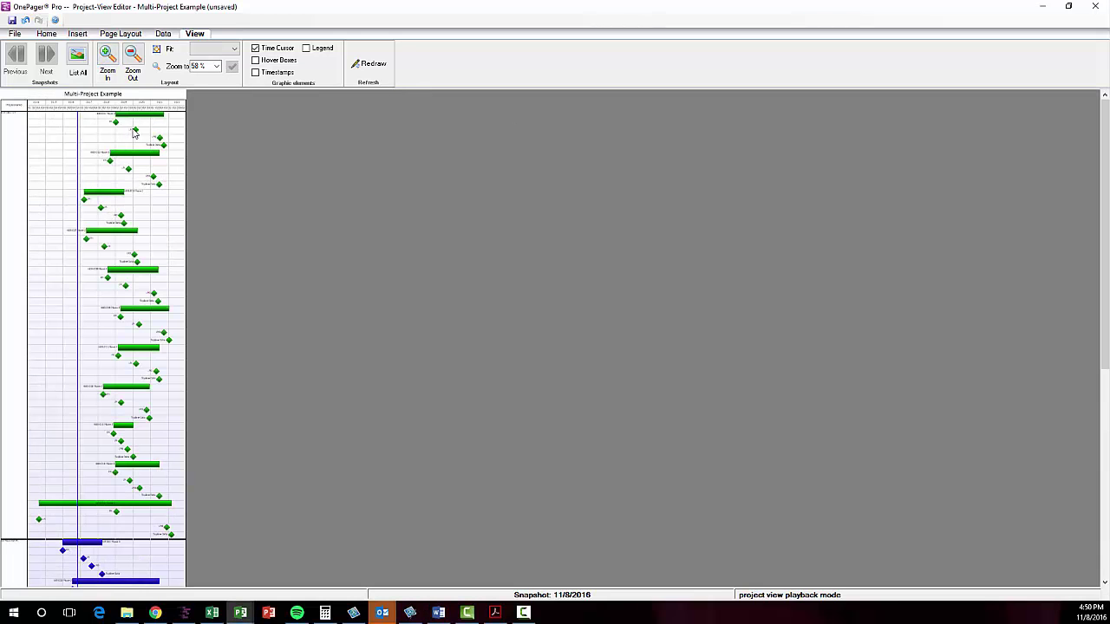
left_click(134, 130)
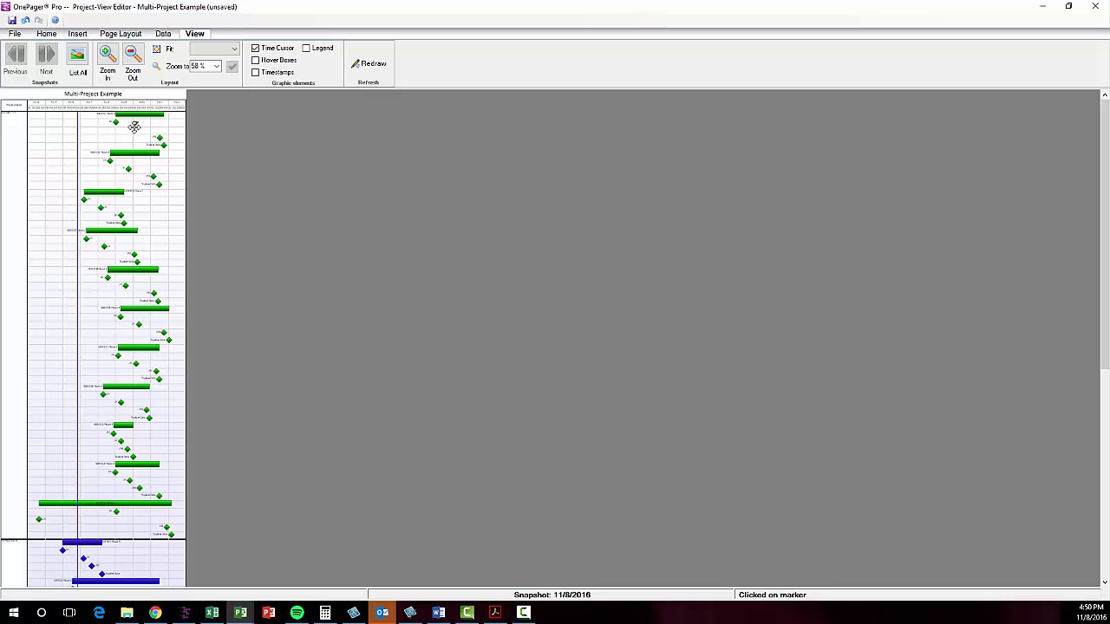
left_click(46, 35)
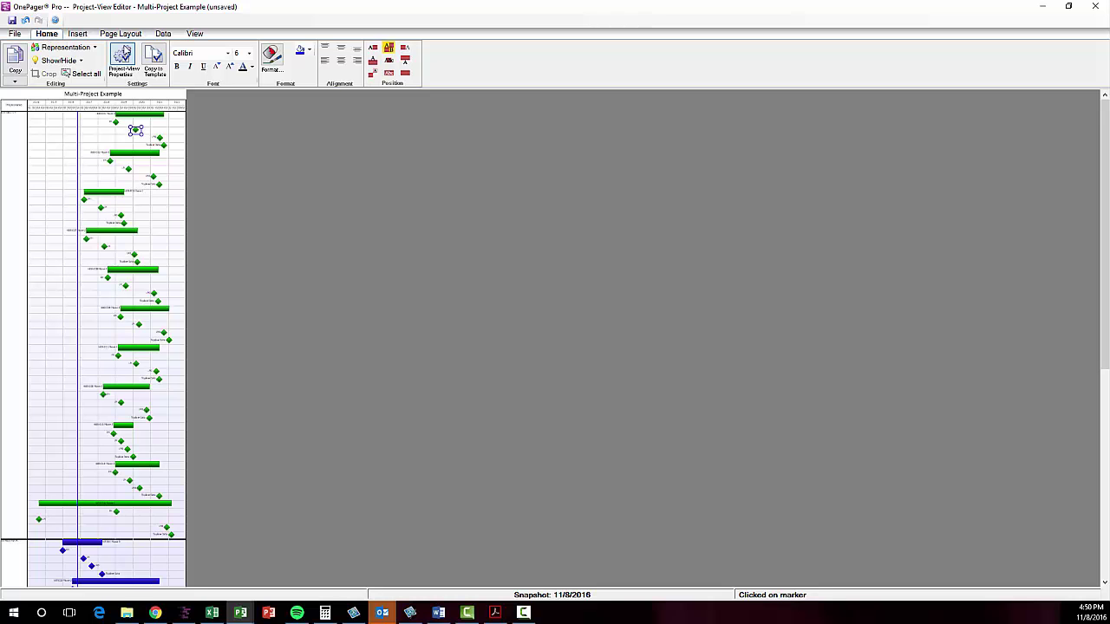
left_click(124, 57)
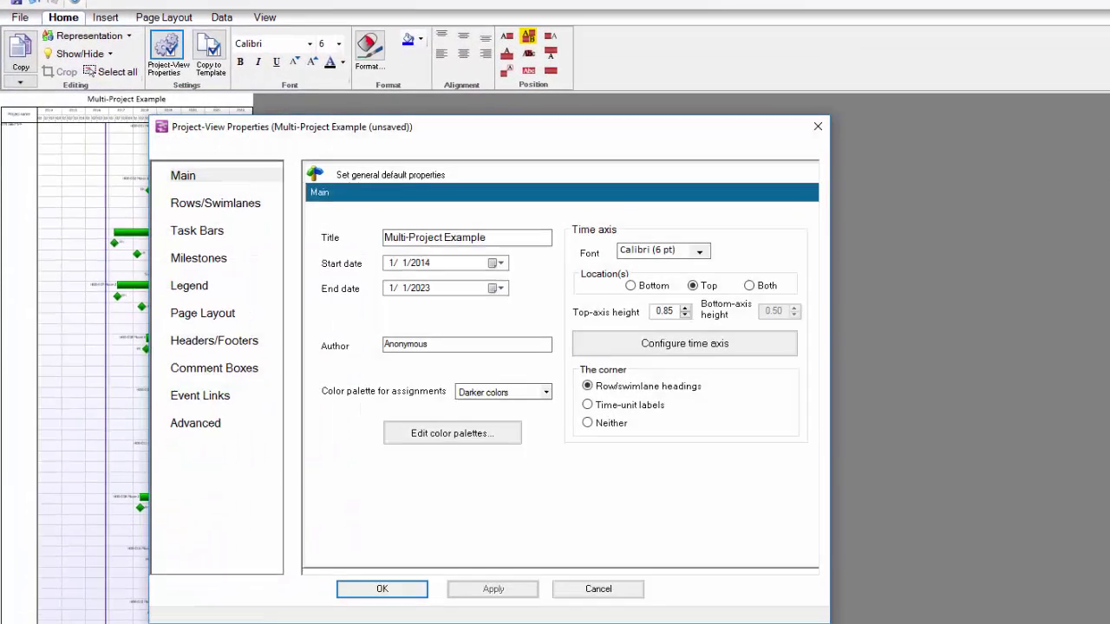
left_click(236, 207)
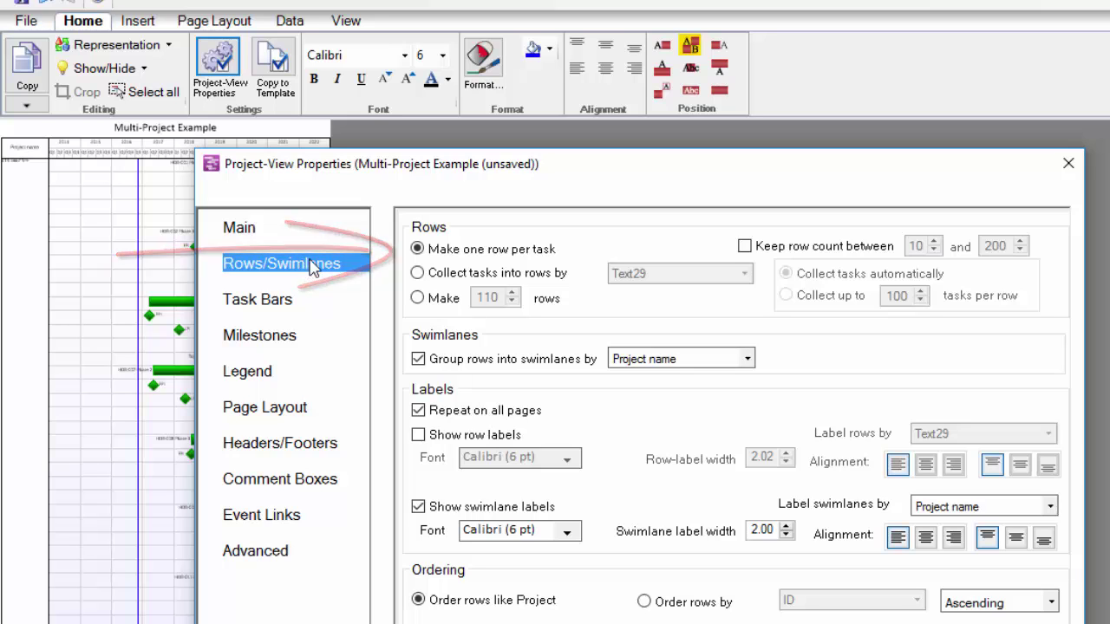
left_click_drag(480, 169, 693, 169)
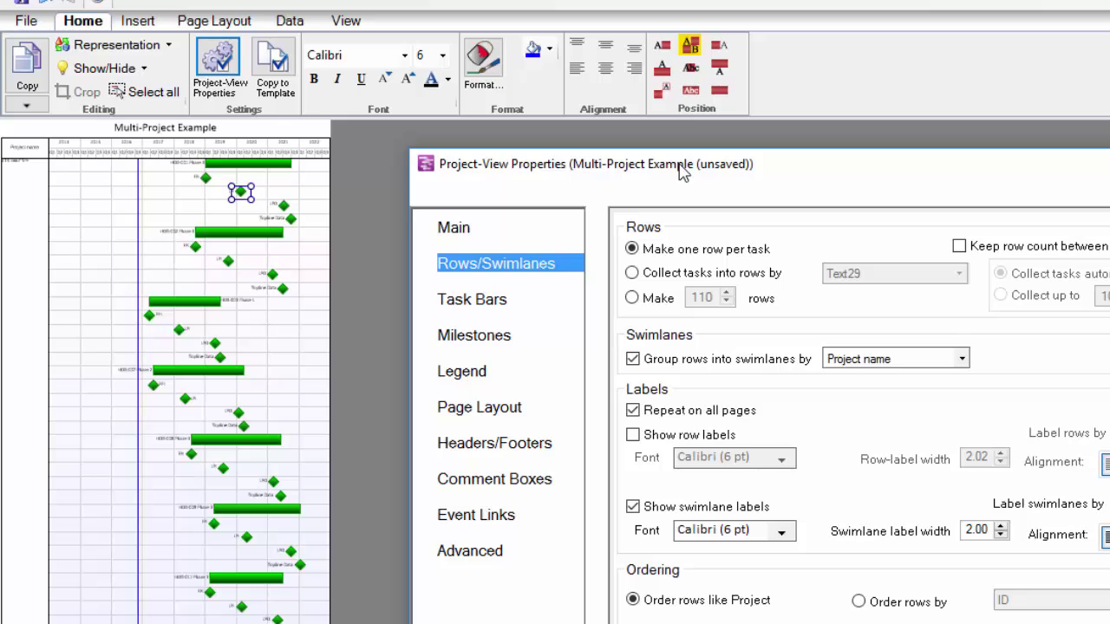
left_click(632, 273)
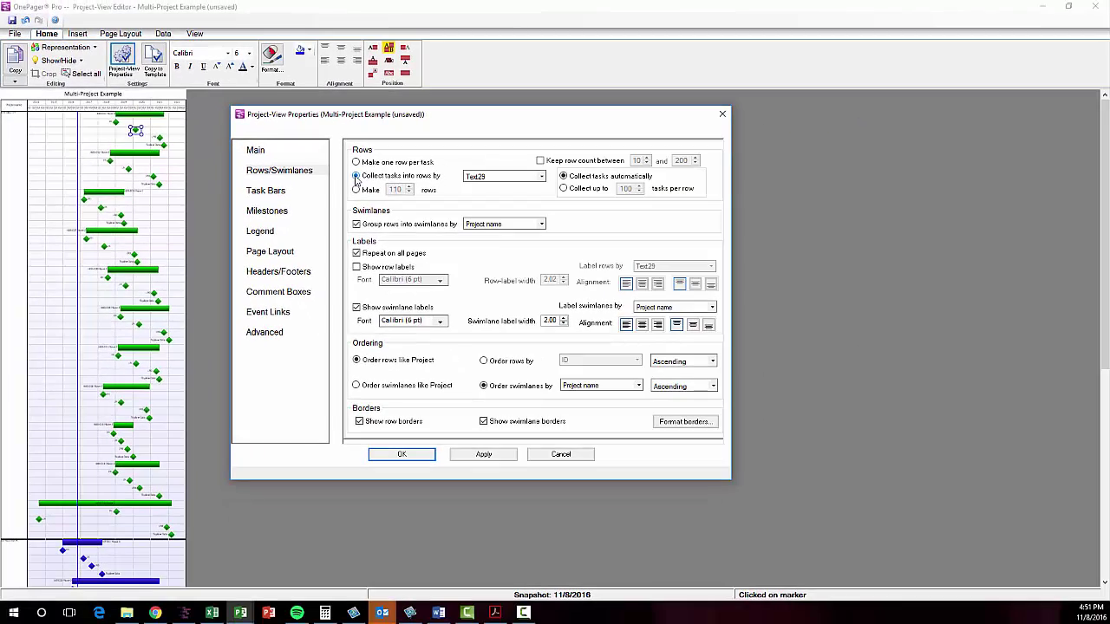
Switch to DC 9000 Big TX.mpp in Microsoft Project and examine the values in its Text29 column.
left_click(241, 613)
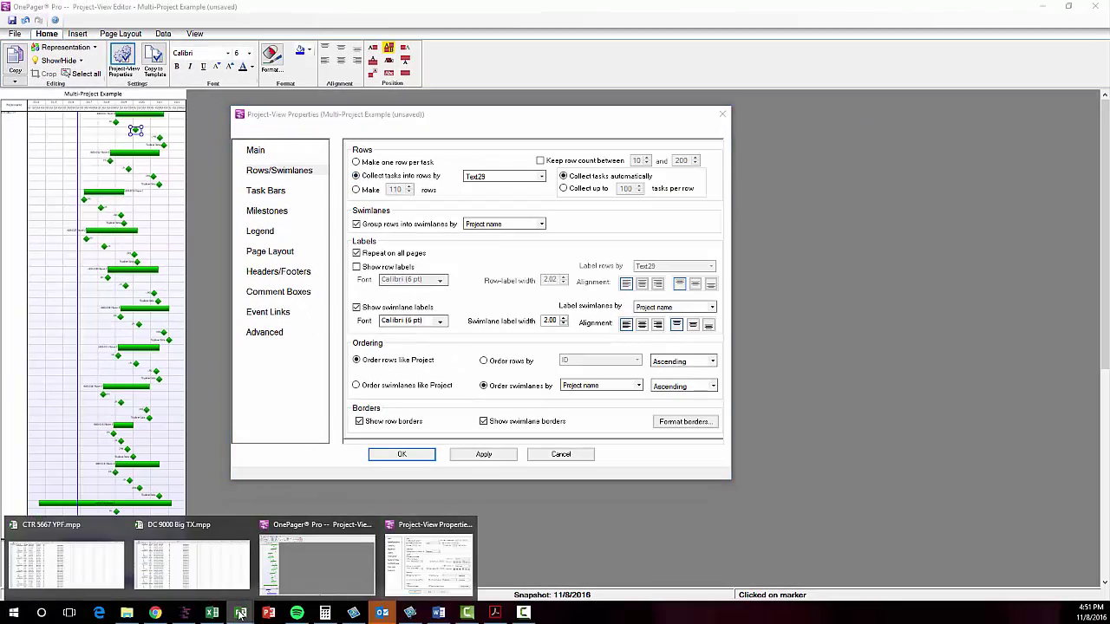
left_click(191, 564)
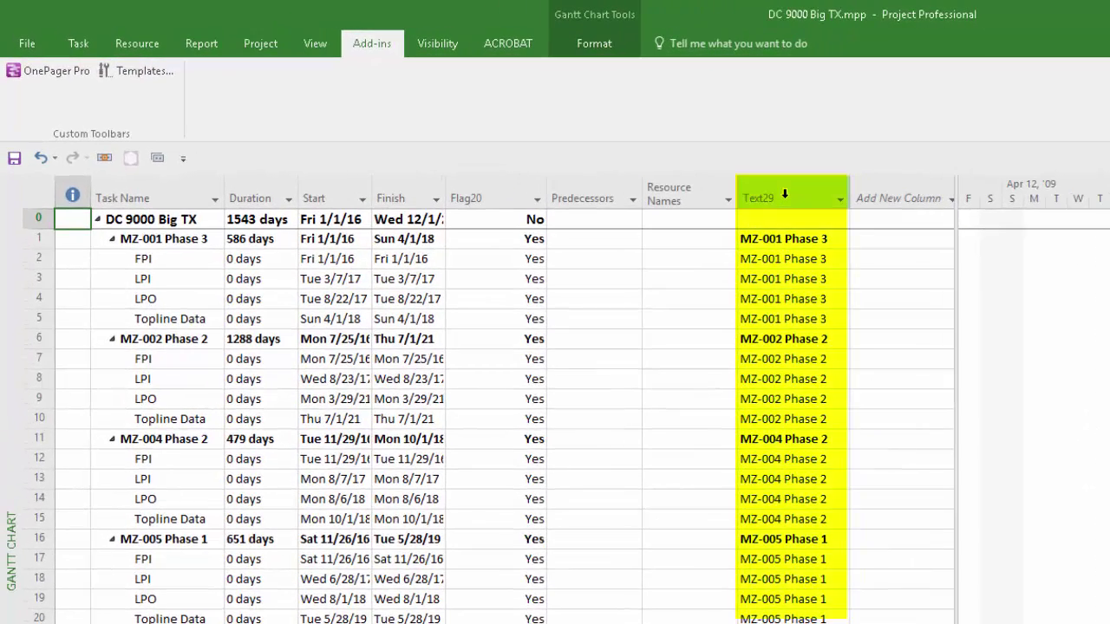
left_click(785, 194)
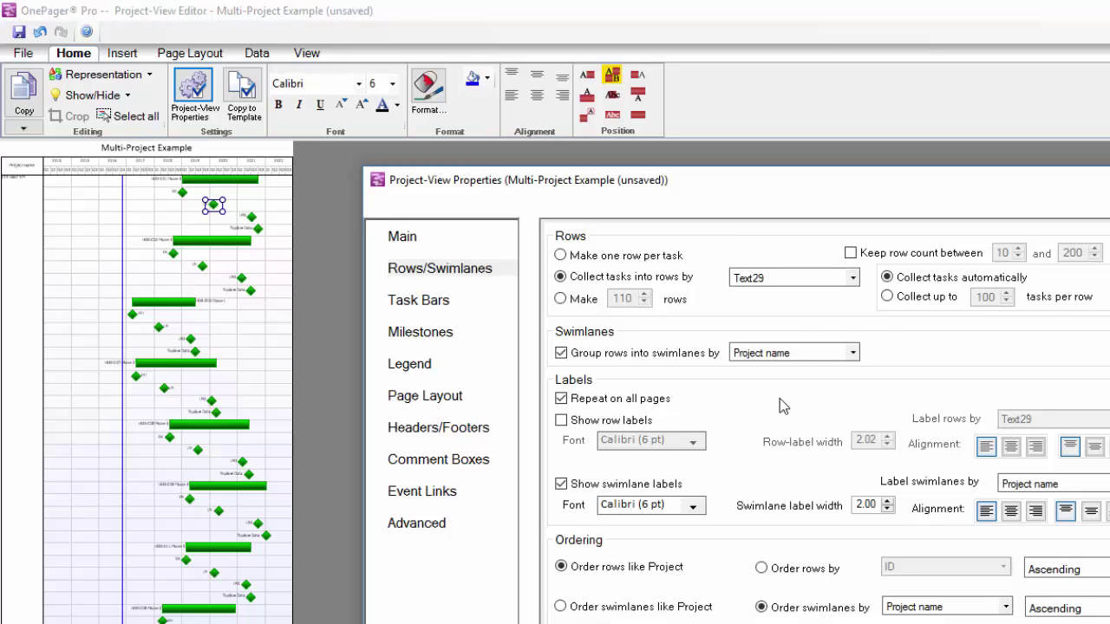
Allow up to 100 tasks per row in the OnePager row properties, and show row labels based on Text29.
left_click(888, 296)
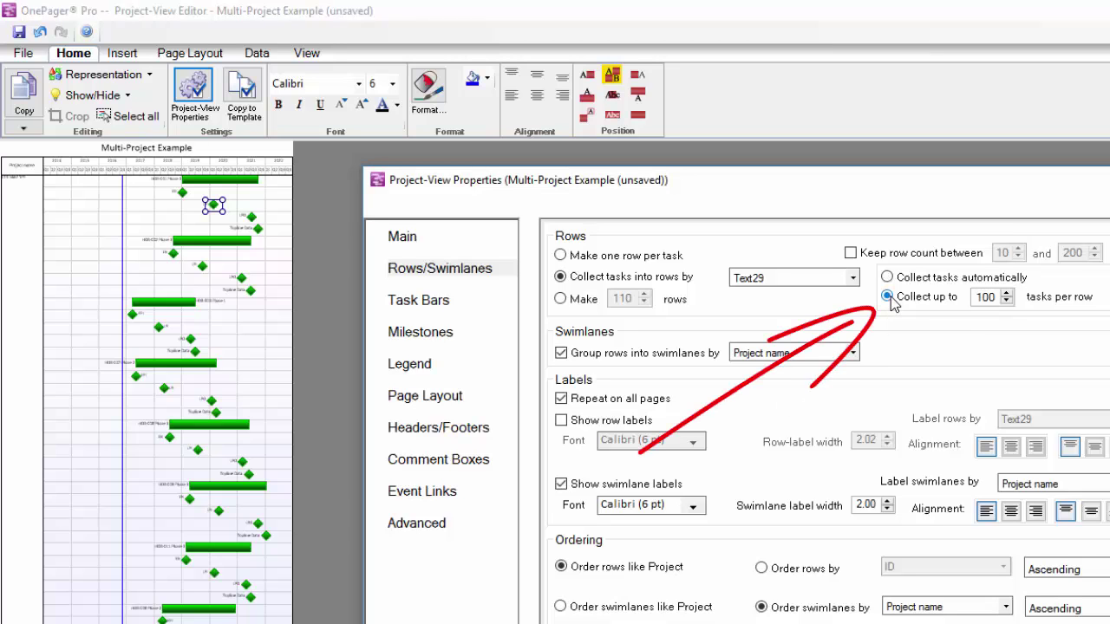
left_click_drag(976, 296, 995, 298)
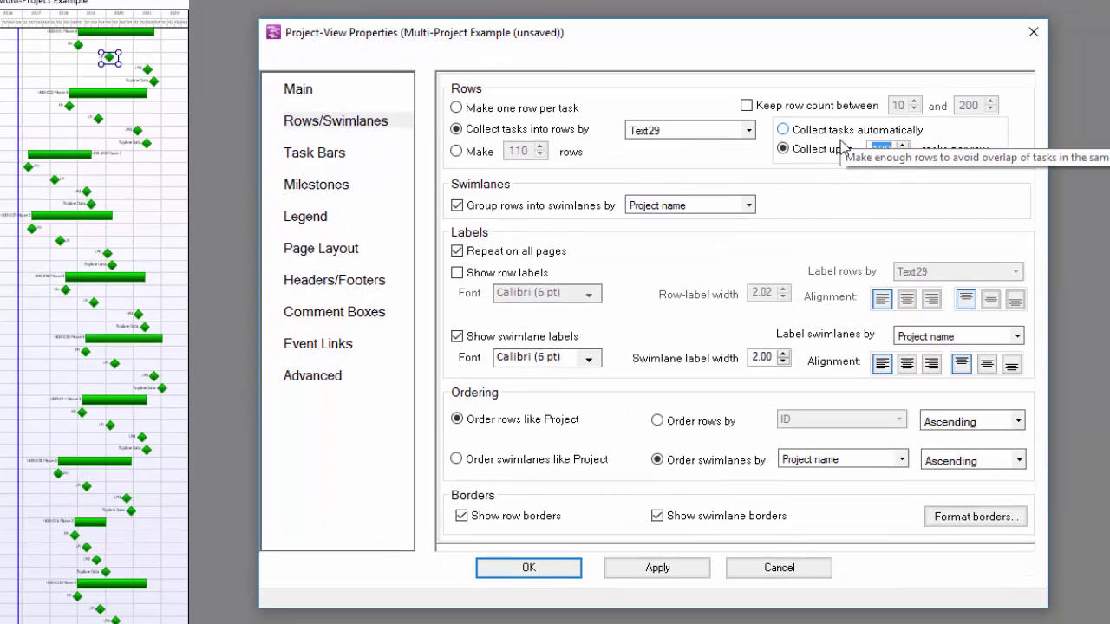
left_click(457, 273)
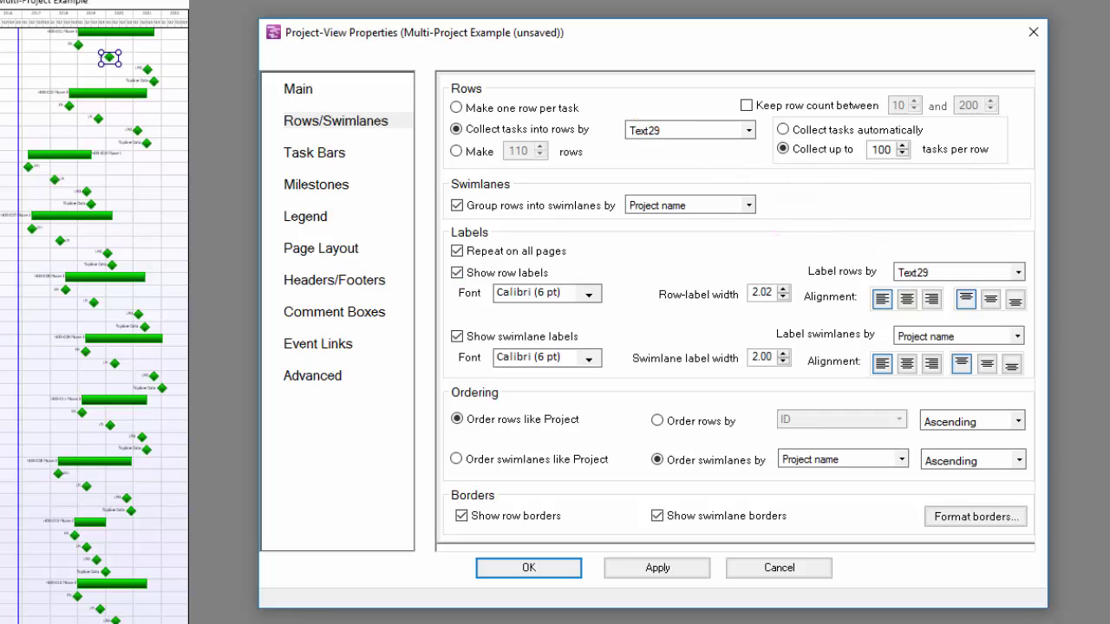
left_click(1017, 272)
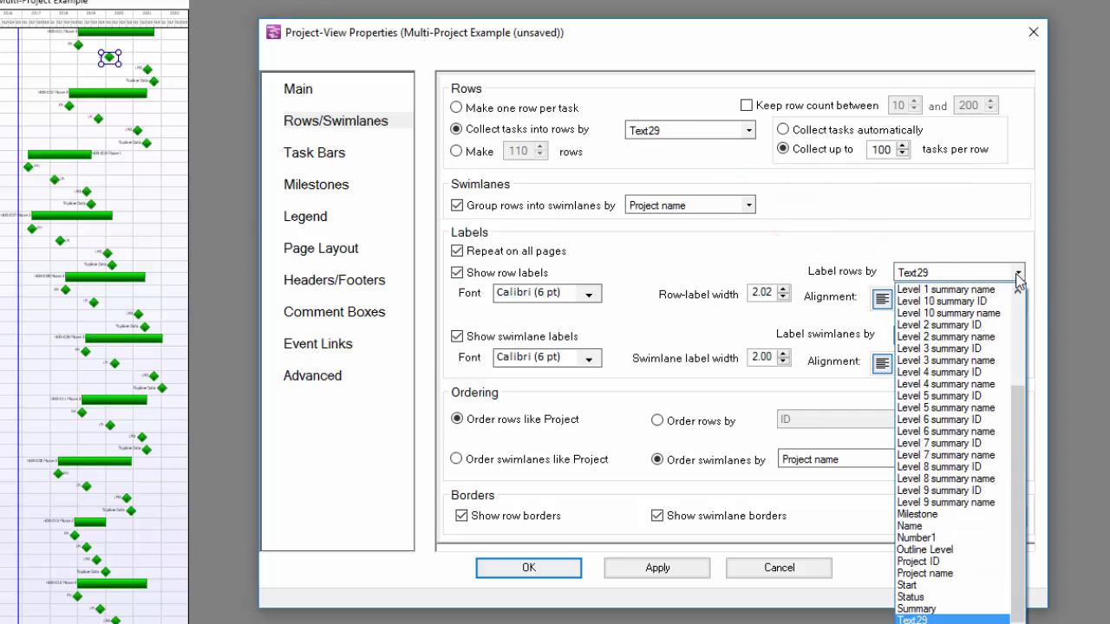
left_click(1017, 274)
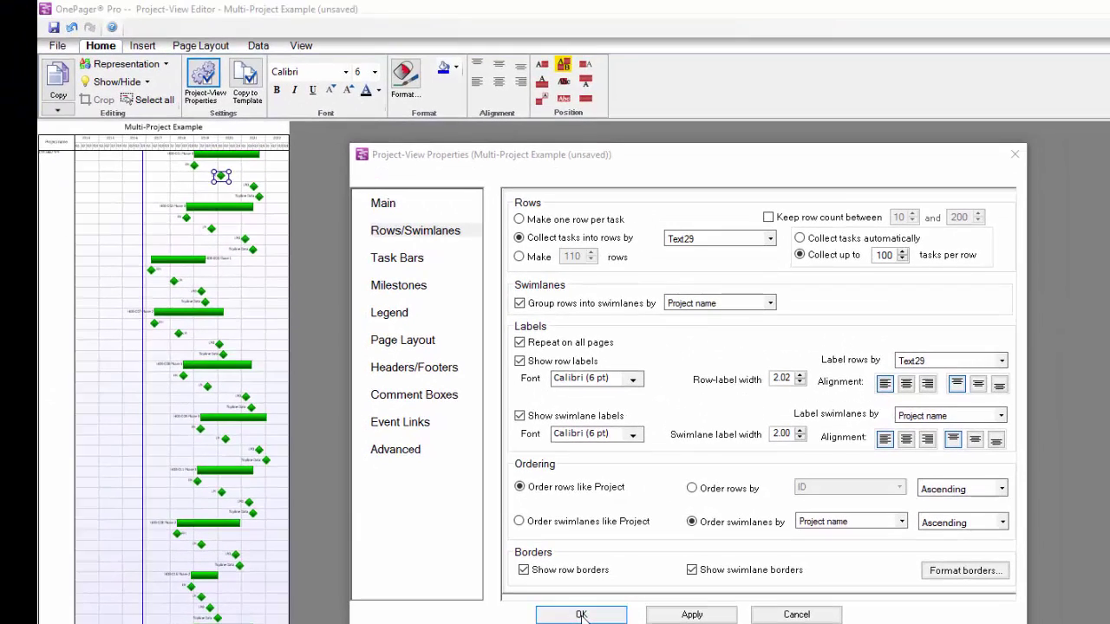
left_click(581, 614)
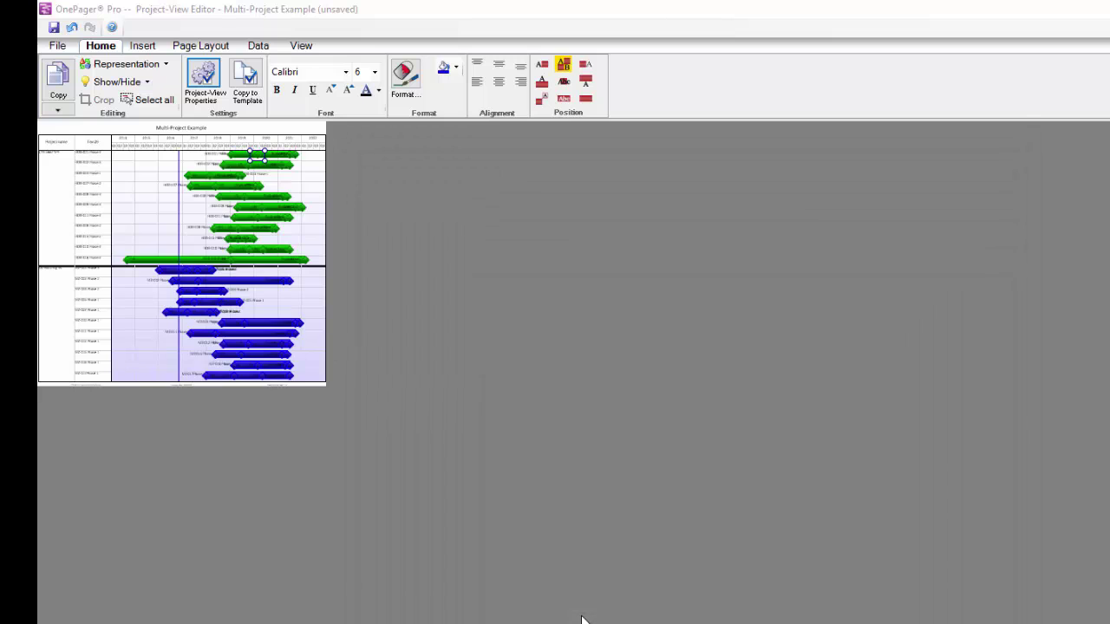
Enlarge the chart to 136 % and examine the collected task rows and the swimlanes of both projects.
left_click(300, 46)
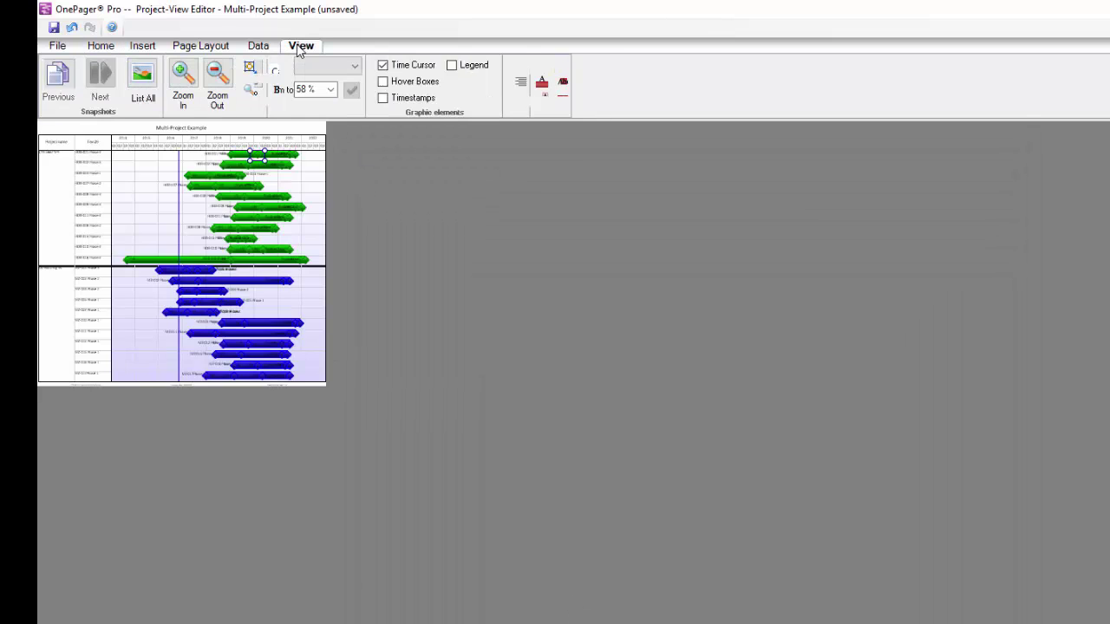
left_click(190, 75)
left_click(191, 75)
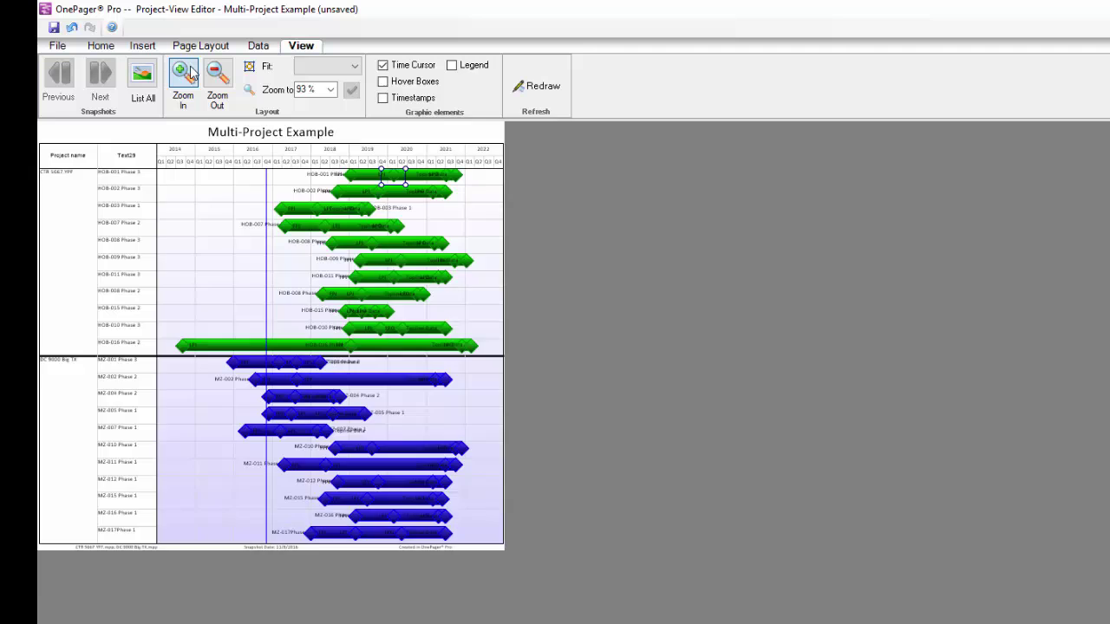
left_click(191, 74)
left_click(191, 75)
left_click(191, 74)
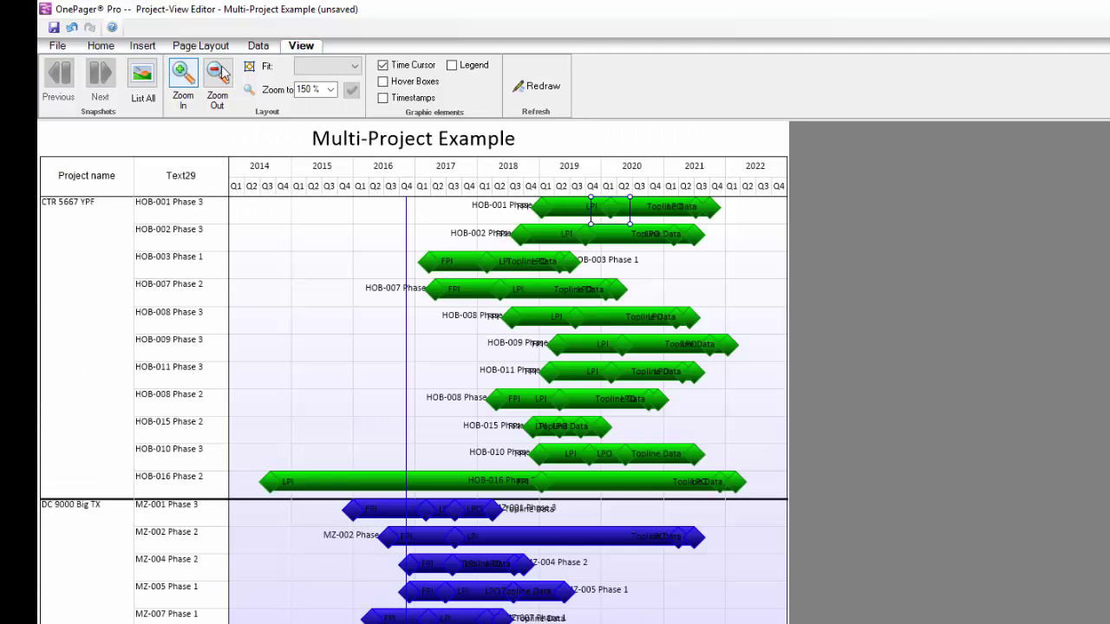
left_click(219, 74)
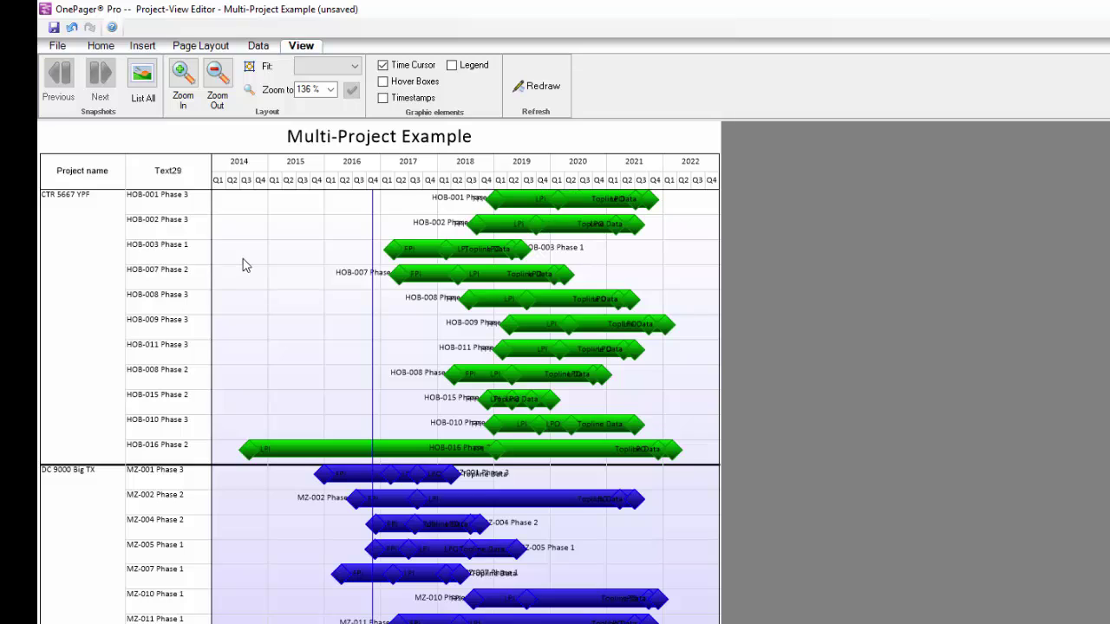
Change the default task bars to an absolute height of 0.09 in the project-view properties.
left_click(101, 46)
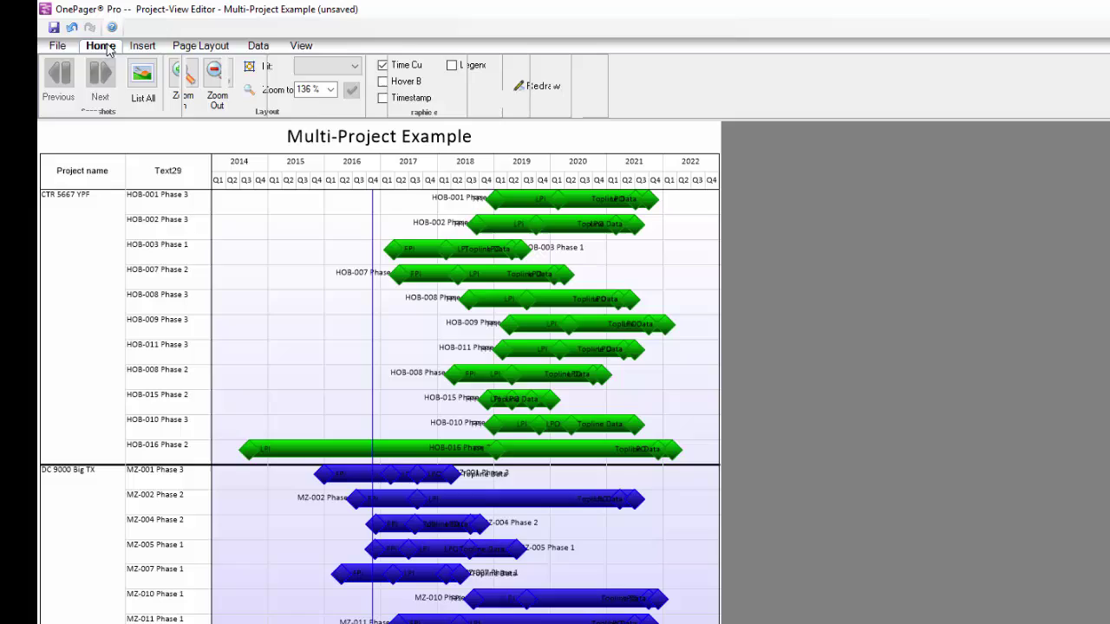
left_click(203, 80)
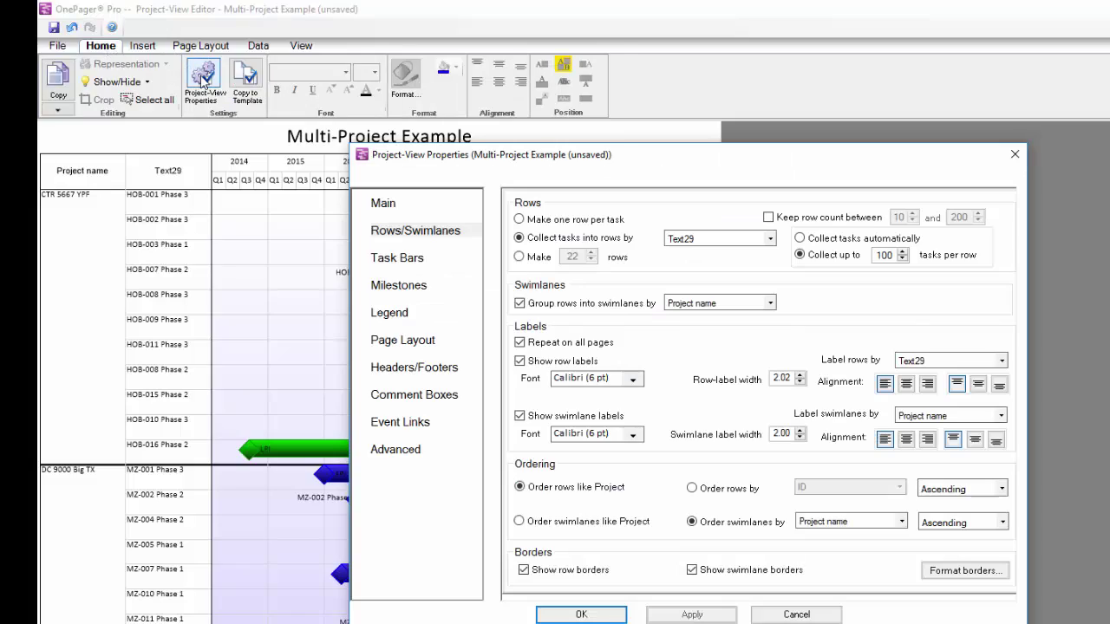
left_click(405, 260)
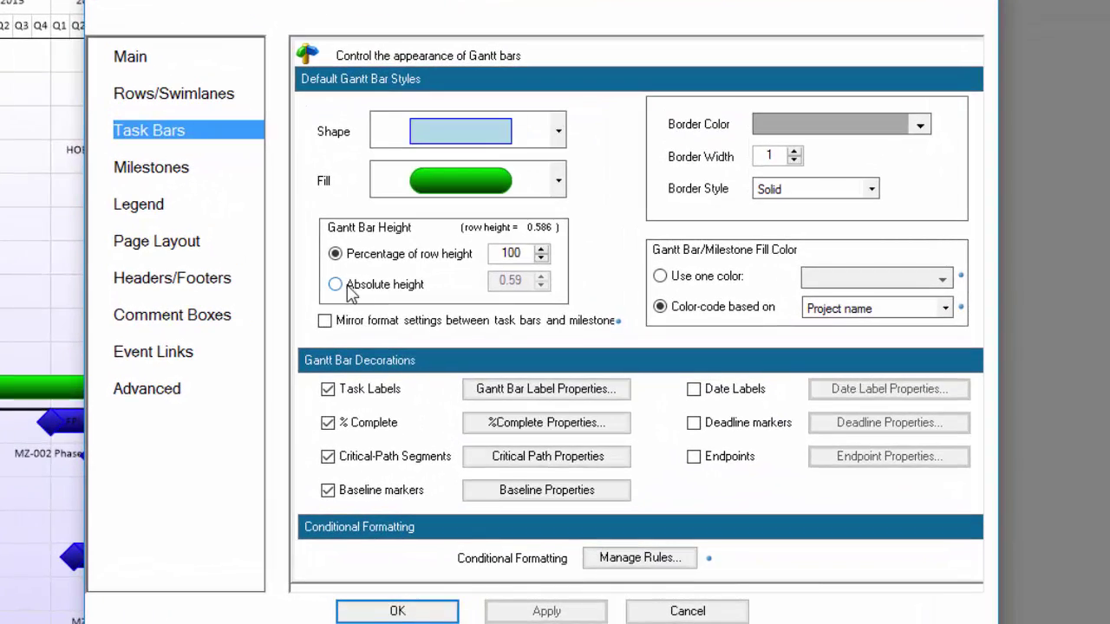
left_click(475, 345)
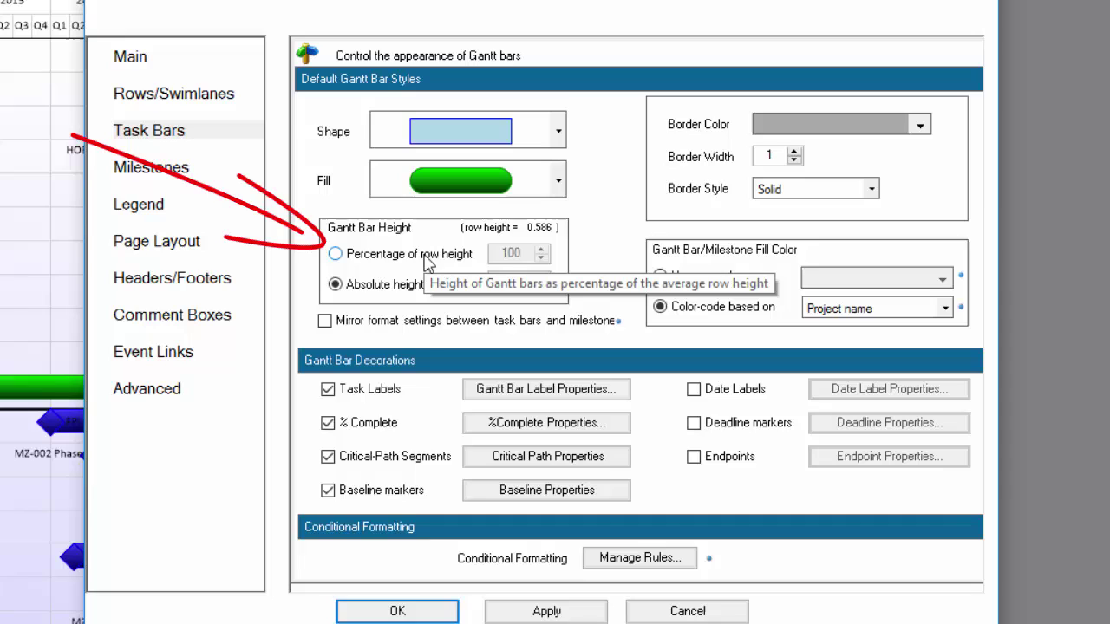
left_click_drag(545, 289, 541, 284)
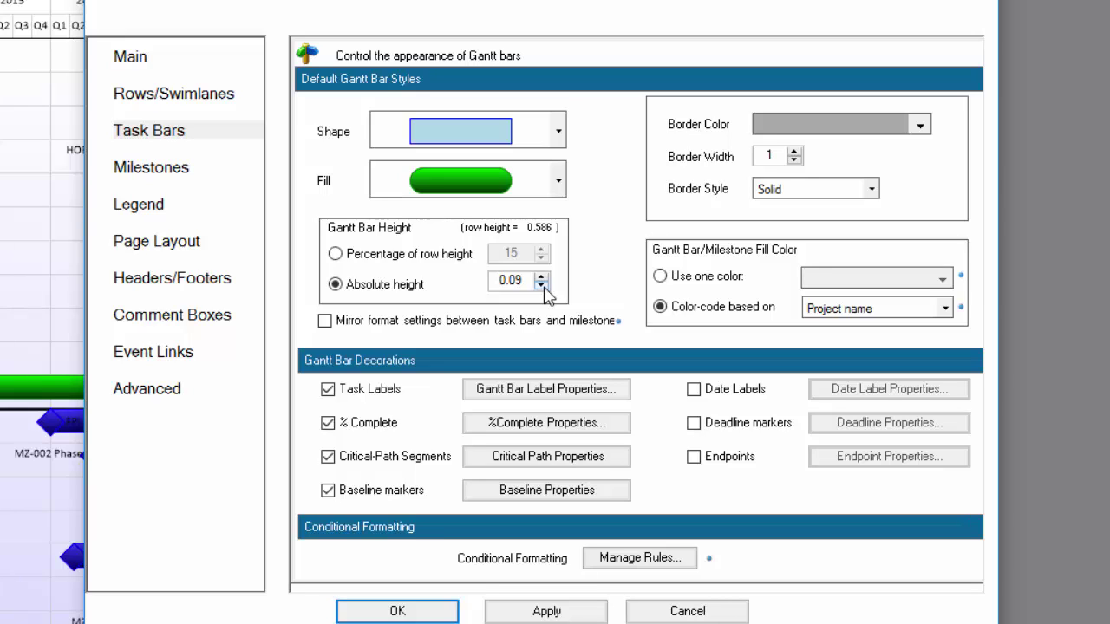
Replace the project-based color coding of the Gantt bars with one light grey-blue fill color.
left_click(659, 276)
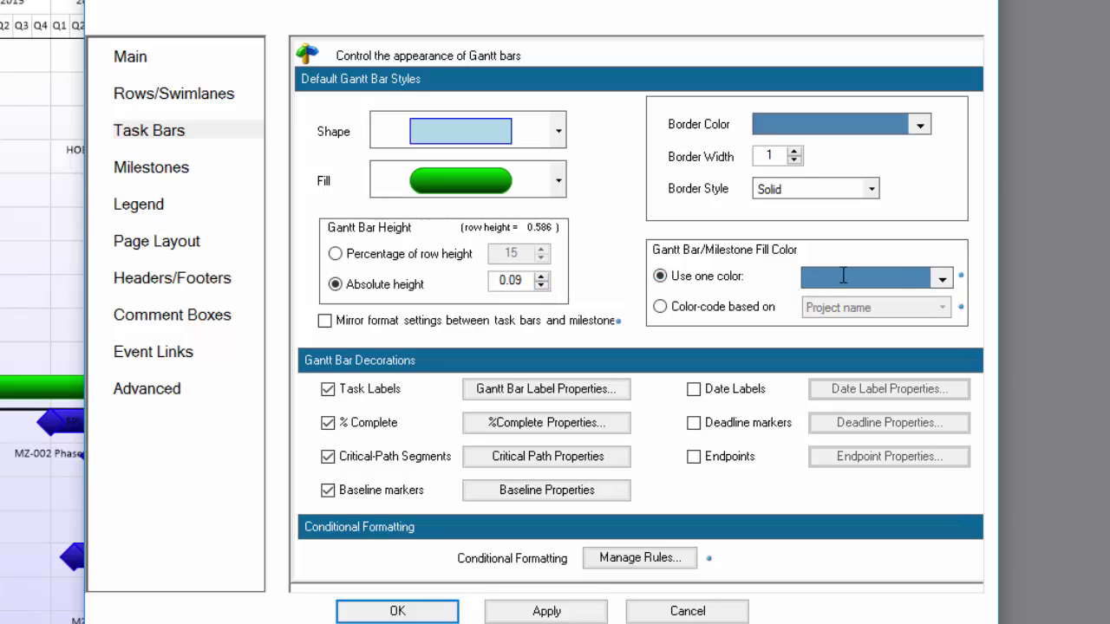
left_click(937, 278)
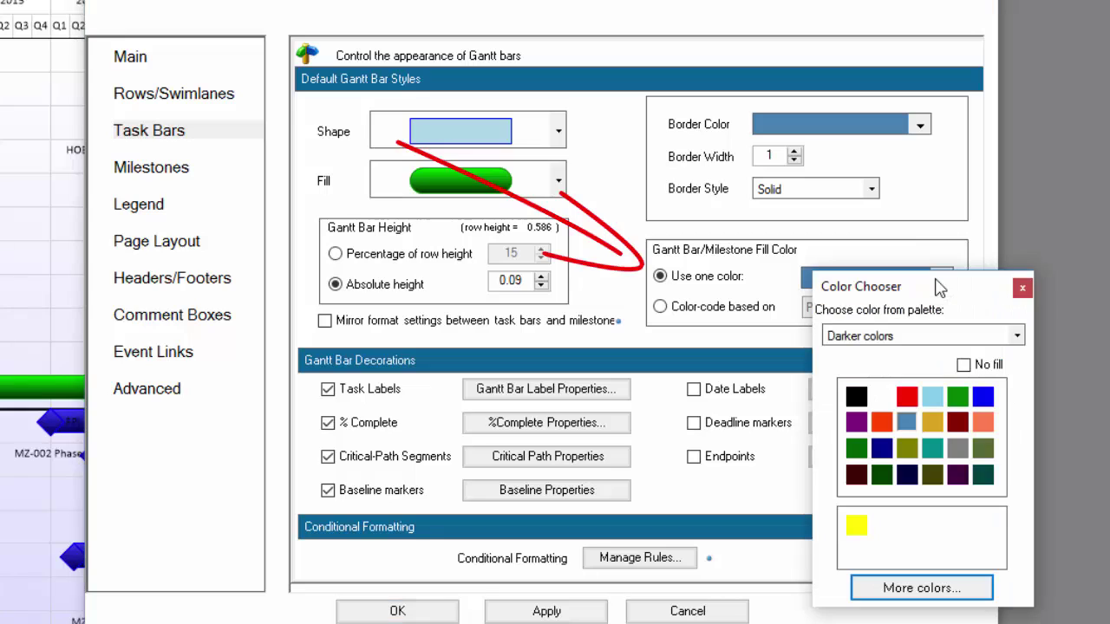
left_click(988, 337)
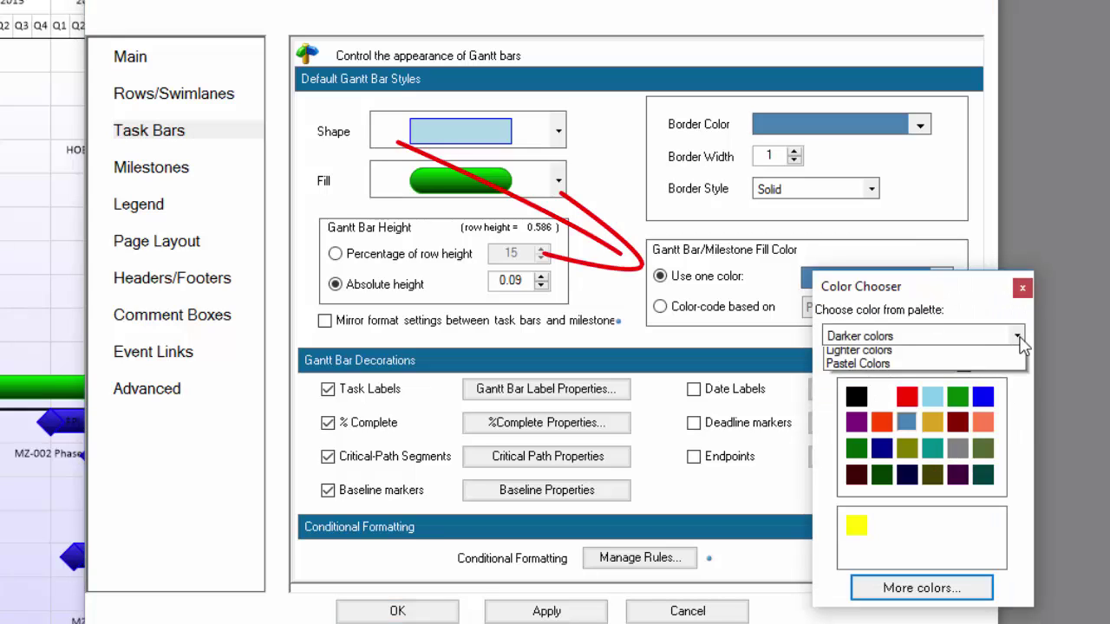
left_click(867, 409)
left_click(957, 449)
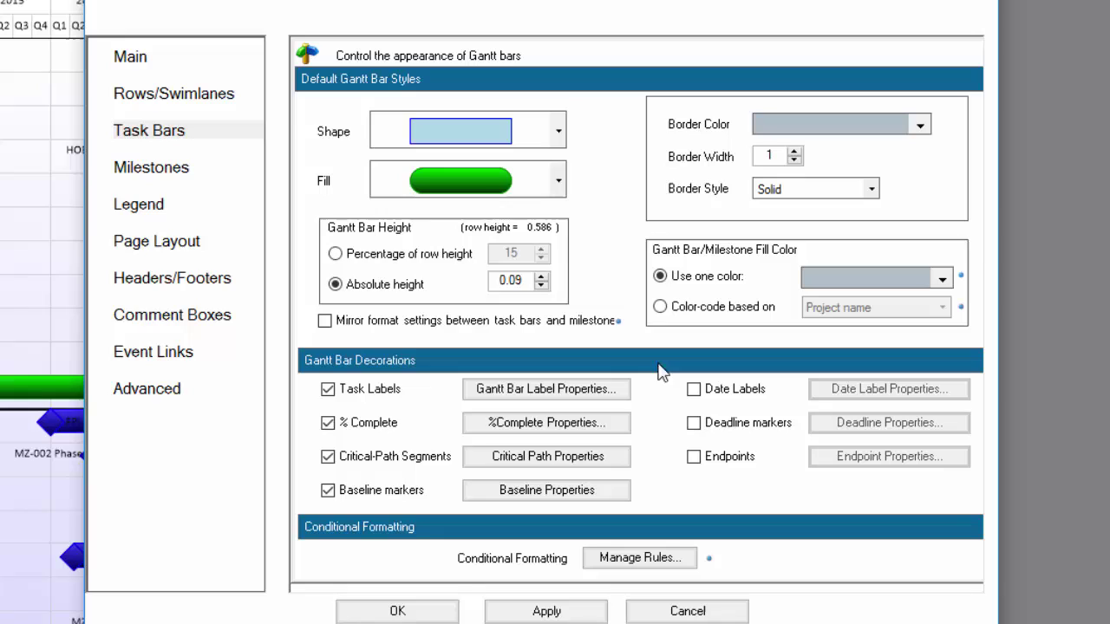
Remove the task labels, % complete, critical-path segments and baseline markers from the Gantt bars.
left_click(328, 389)
left_click(328, 423)
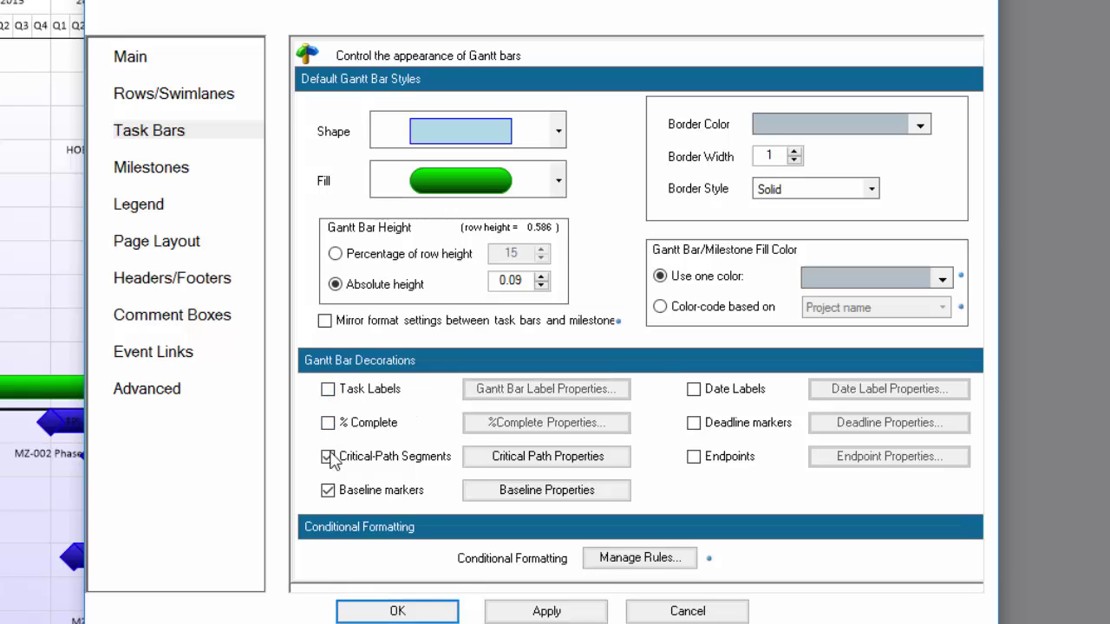
left_click(328, 456)
left_click(328, 490)
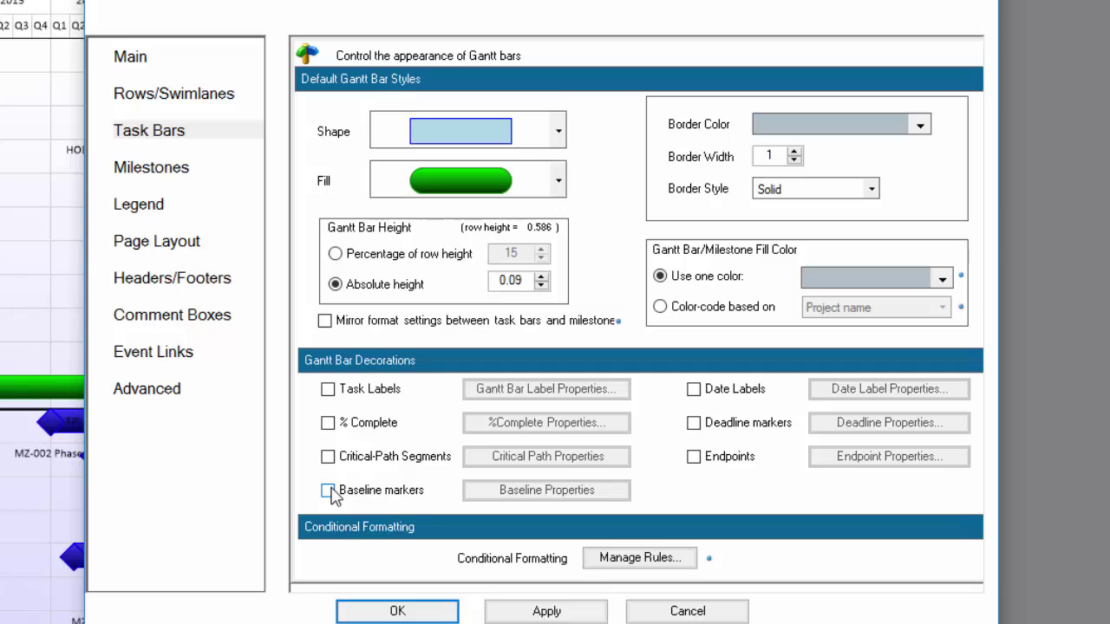
Change the default milestone symbols to an absolute height of 0.29.
left_click(151, 169)
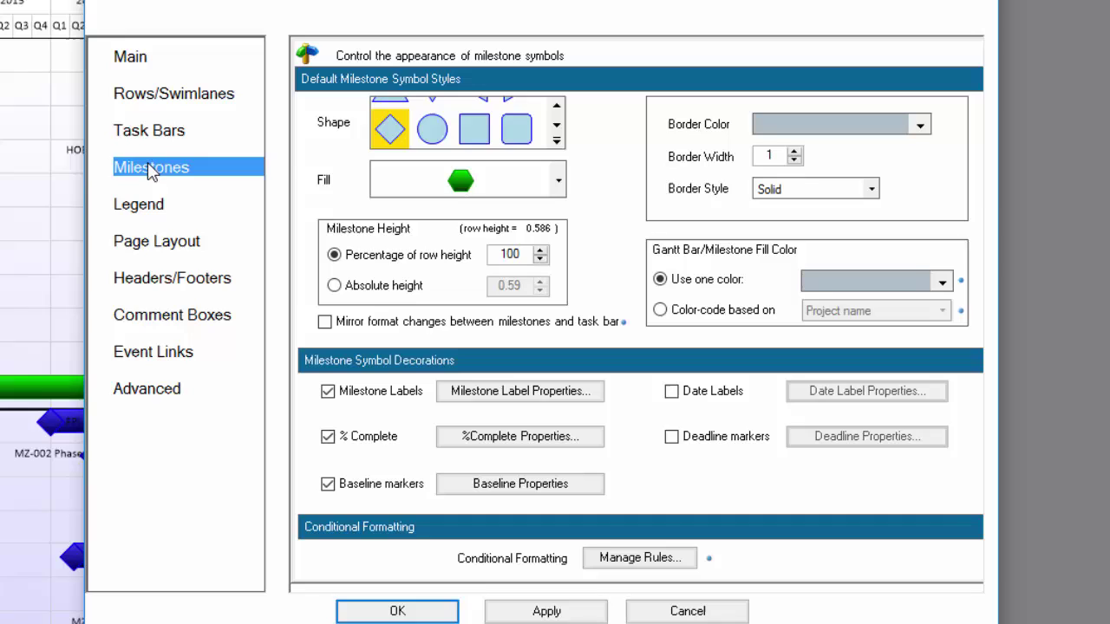
left_click(335, 286)
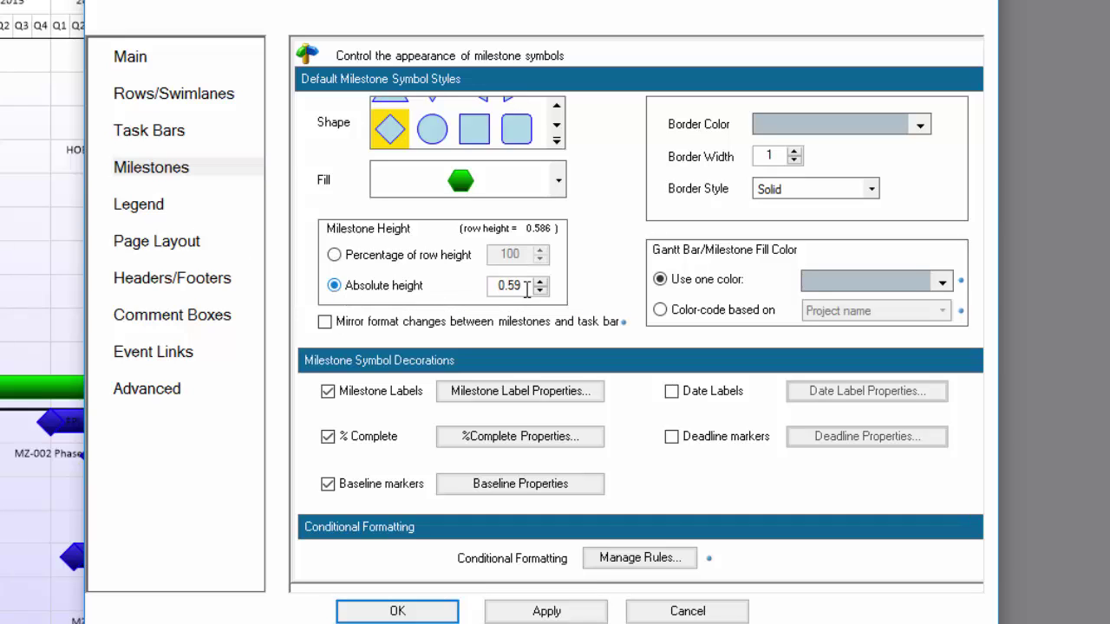
left_click(540, 290)
left_click(539, 290)
left_click(539, 291)
left_click(540, 290)
left_click(539, 290)
left_click(539, 290)
Turn off % complete and baseline markers for the milestones while keeping their milestone labels on.
left_click(329, 392)
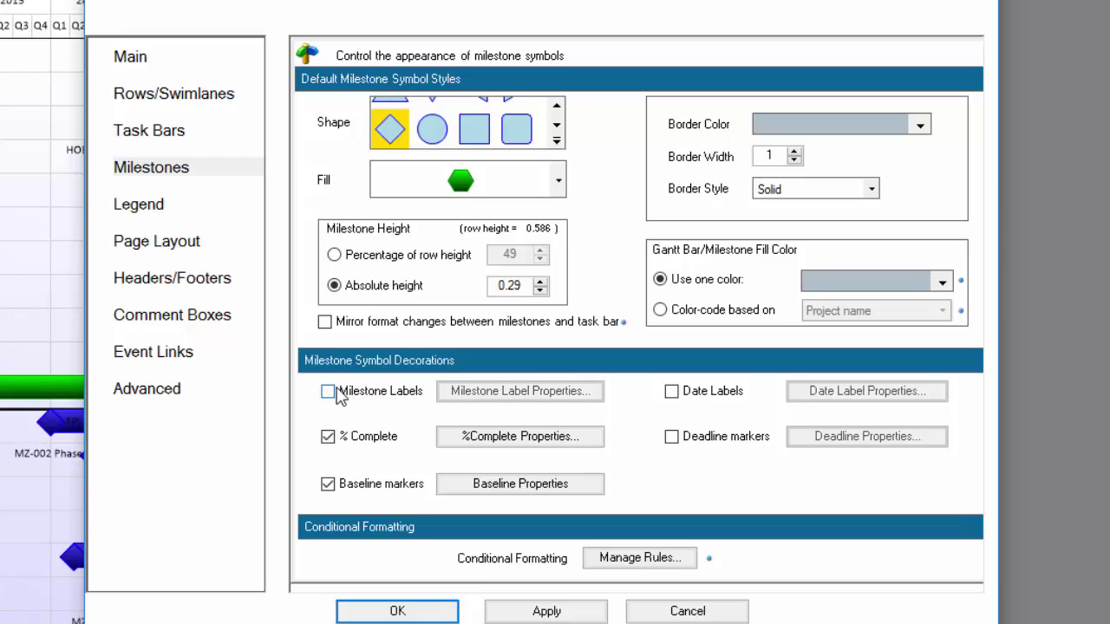
left_click(328, 392)
left_click(328, 436)
left_click(329, 484)
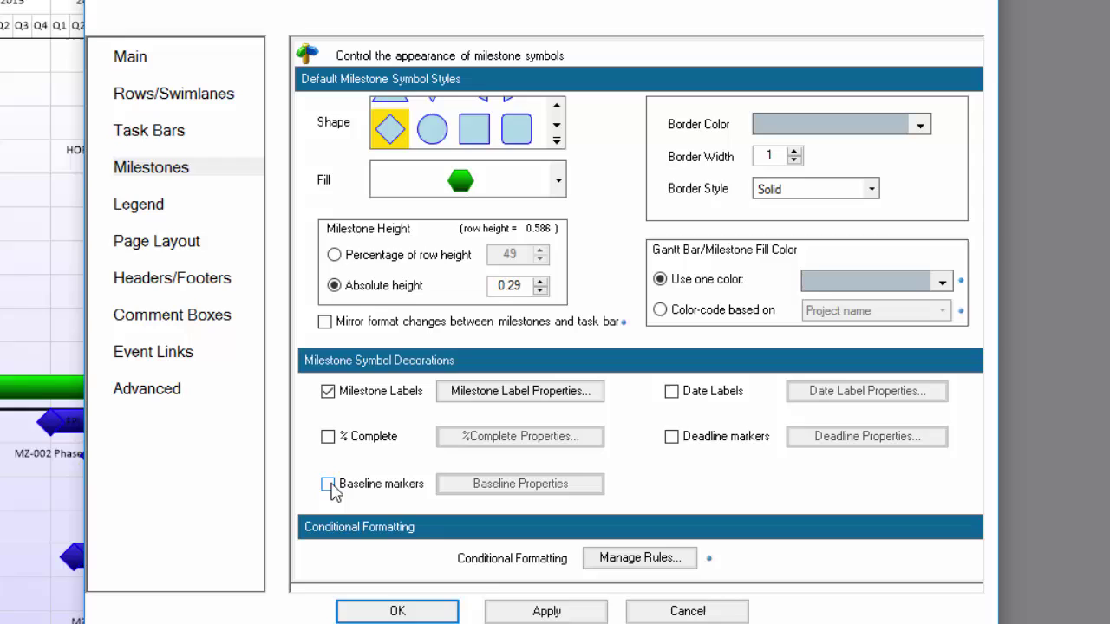
Set the automatic row height to 0.786, apply the project-view properties, and widen the chart to a document width of about 23.9.
left_click(190, 243)
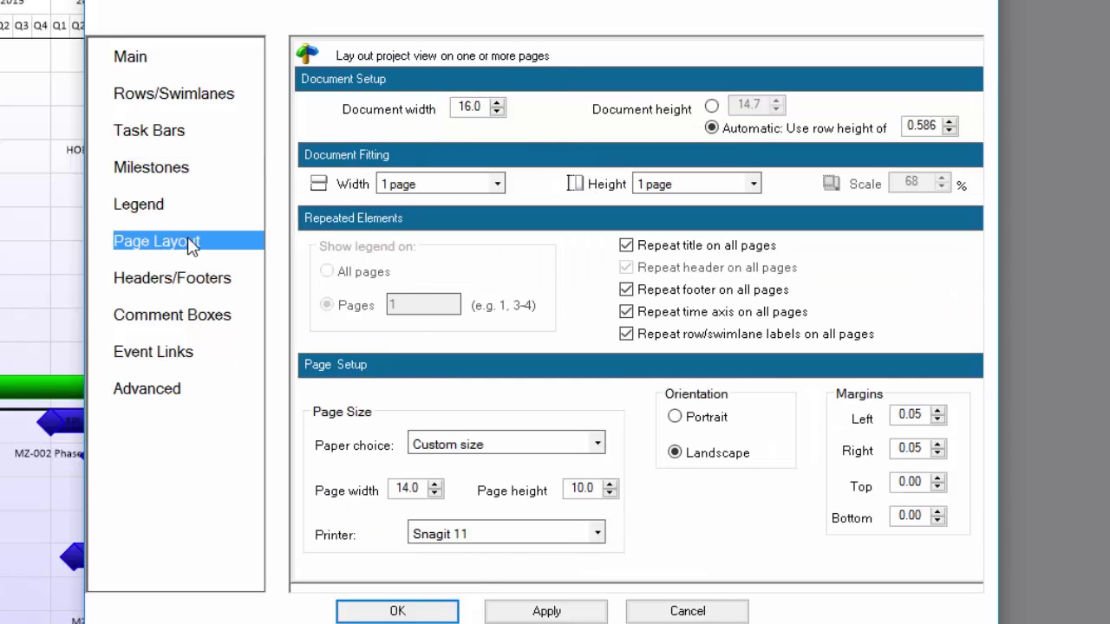
left_click(949, 123)
left_click(949, 123)
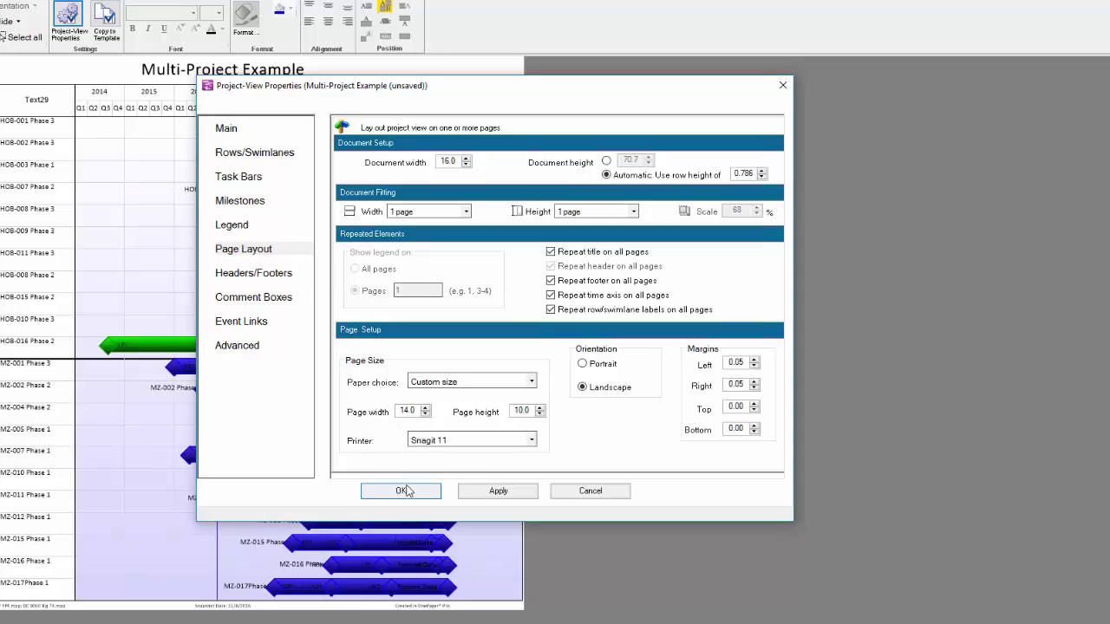
left_click(406, 490)
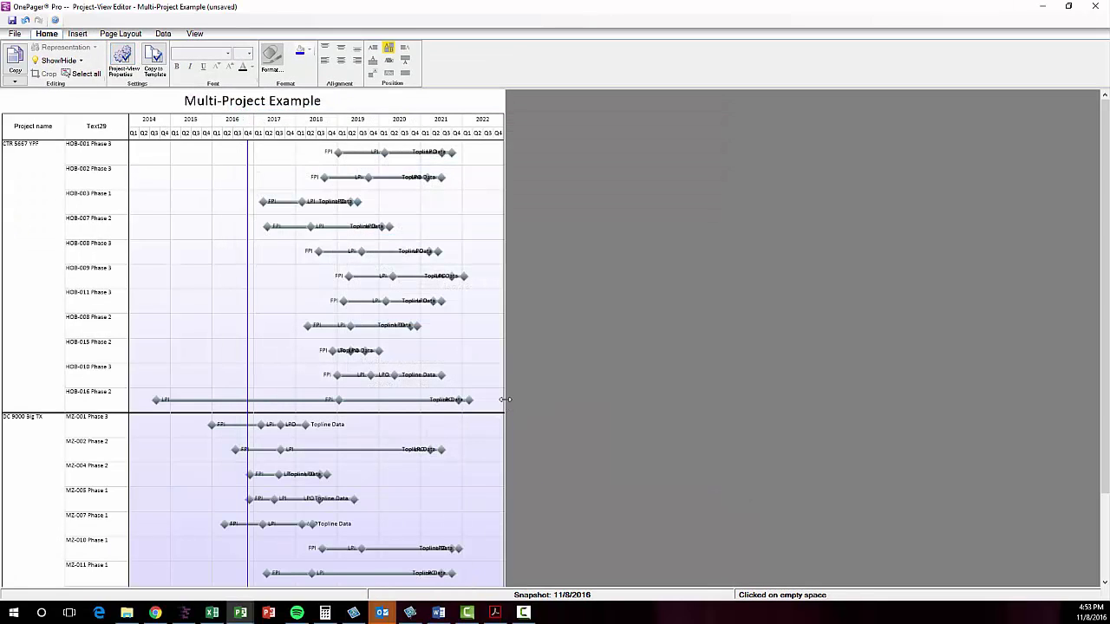
left_click_drag(507, 400, 755, 396)
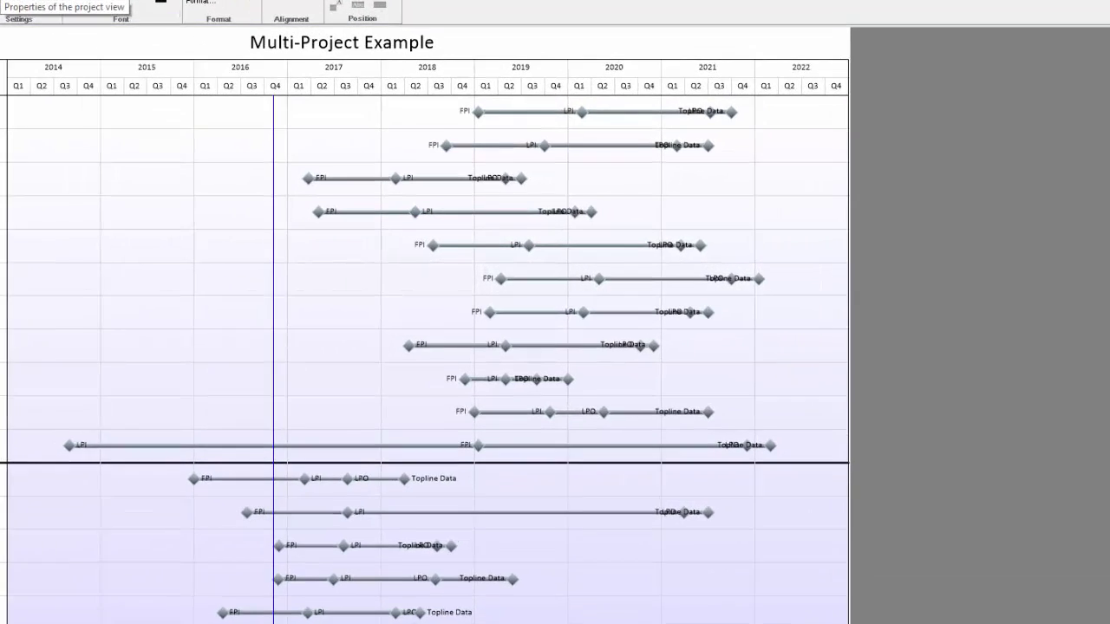
Enable the four conditional formatting rules for FPI, LPI, LPO and Topline Data and apply them to the chart.
left_click(123, 55)
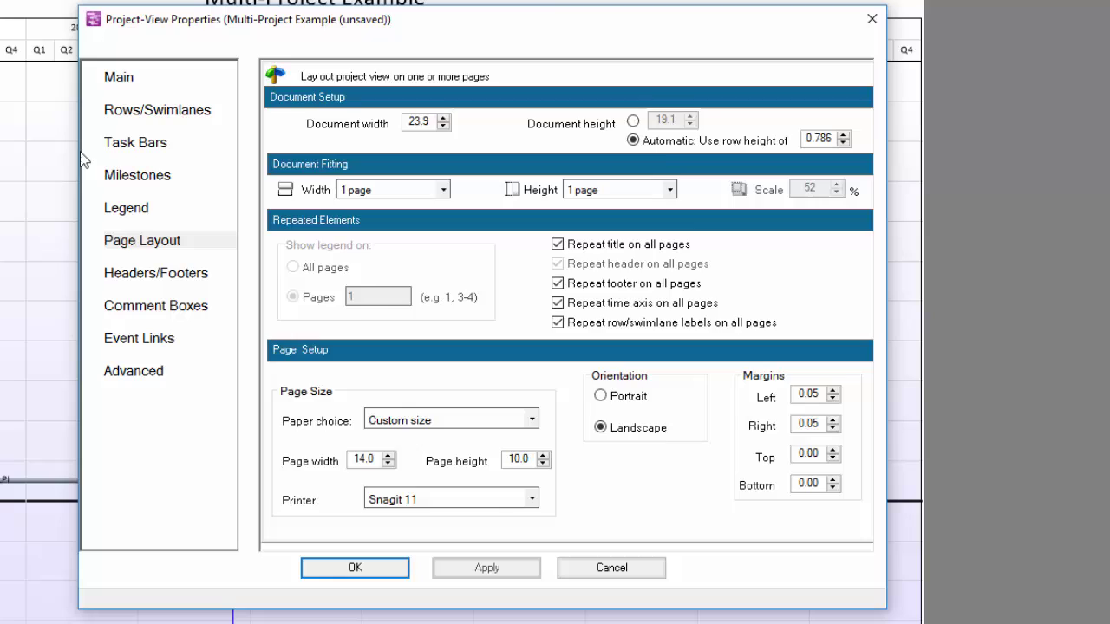
left_click(126, 149)
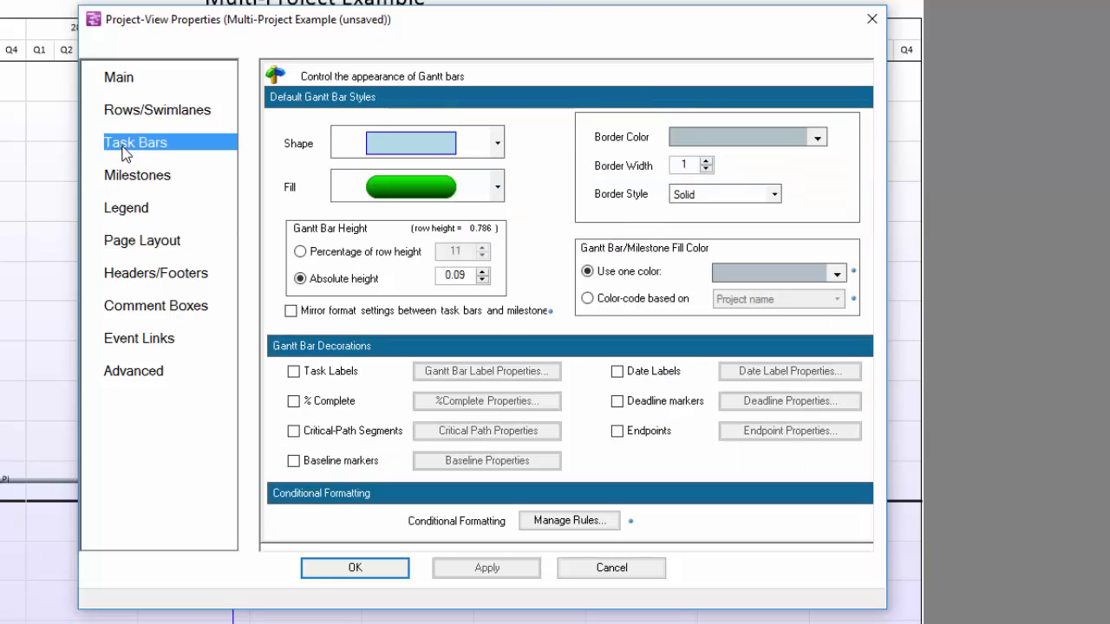
left_click(570, 521)
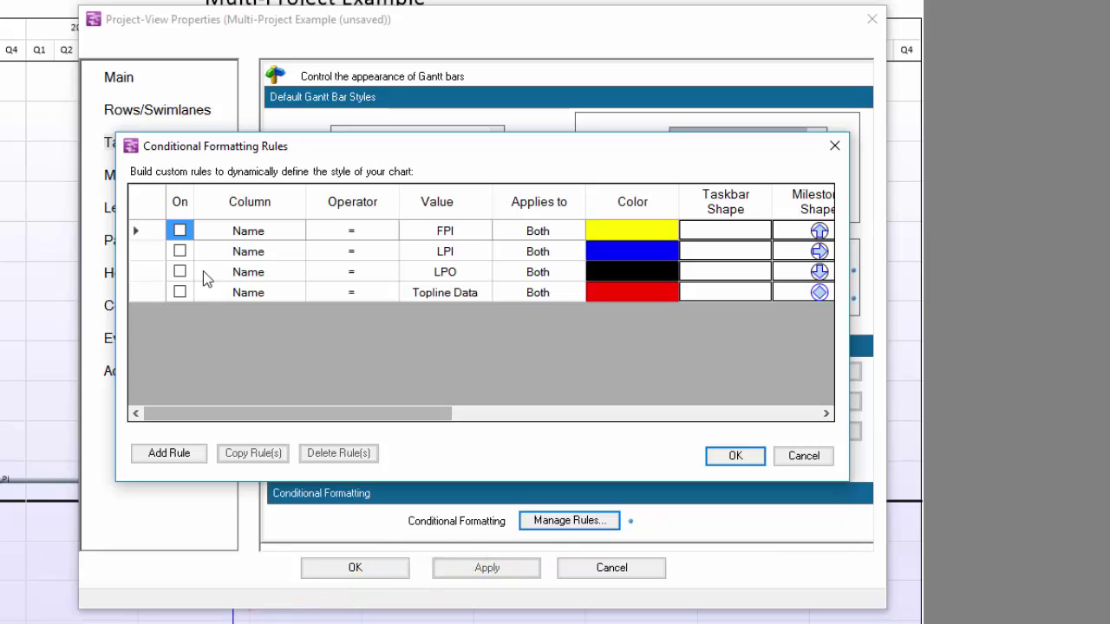
left_click(179, 229)
left_click(179, 251)
left_click(180, 271)
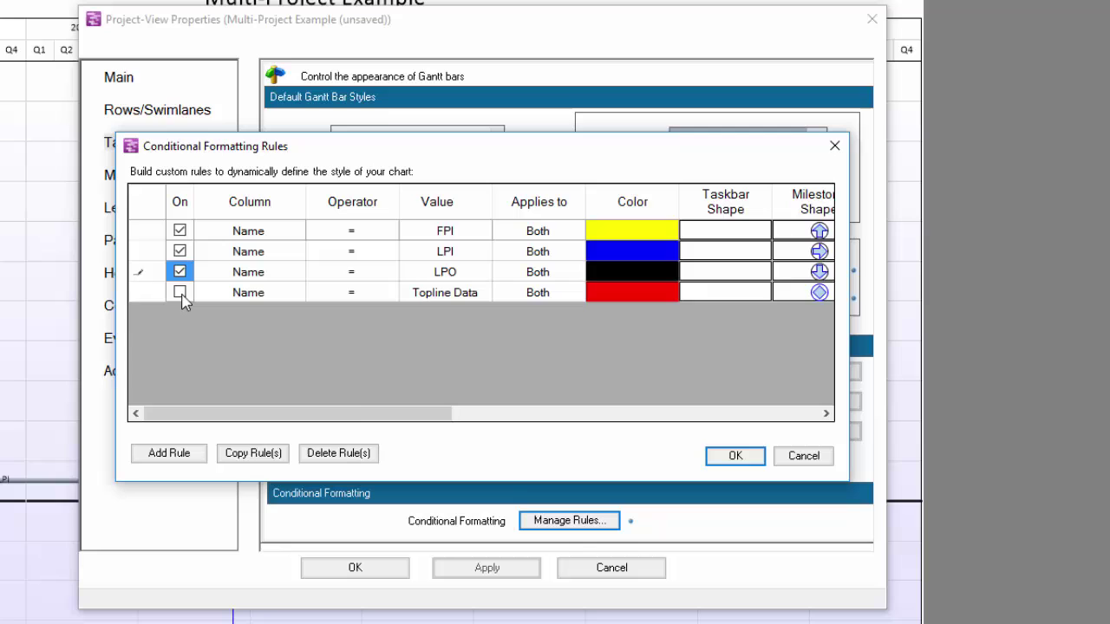
left_click(179, 292)
left_click_drag(360, 416, 424, 428)
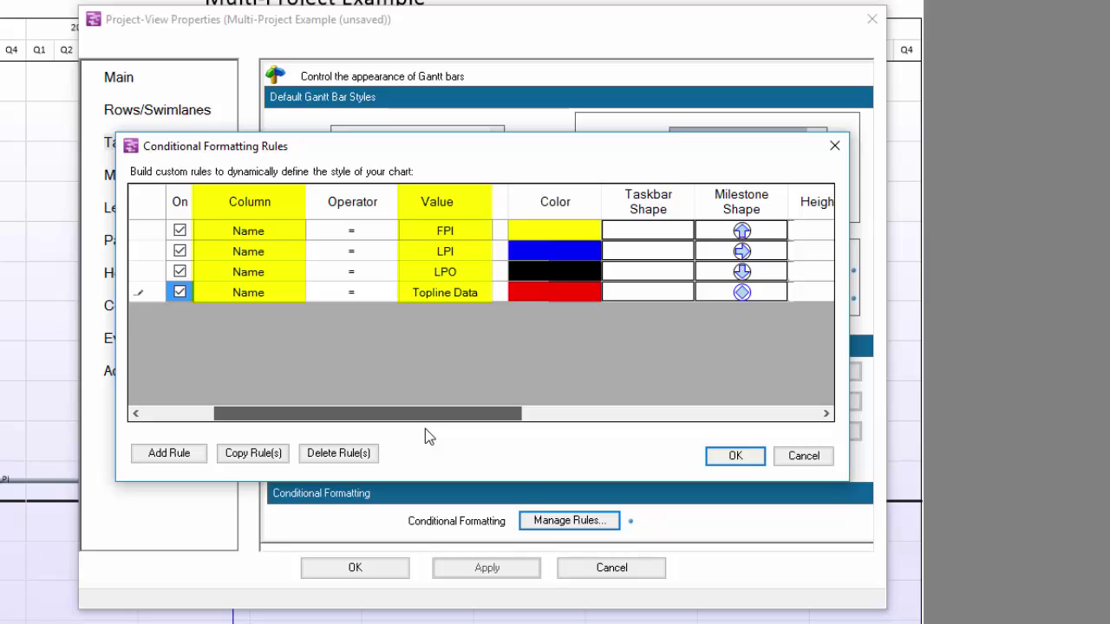
left_click_drag(425, 429, 425, 428)
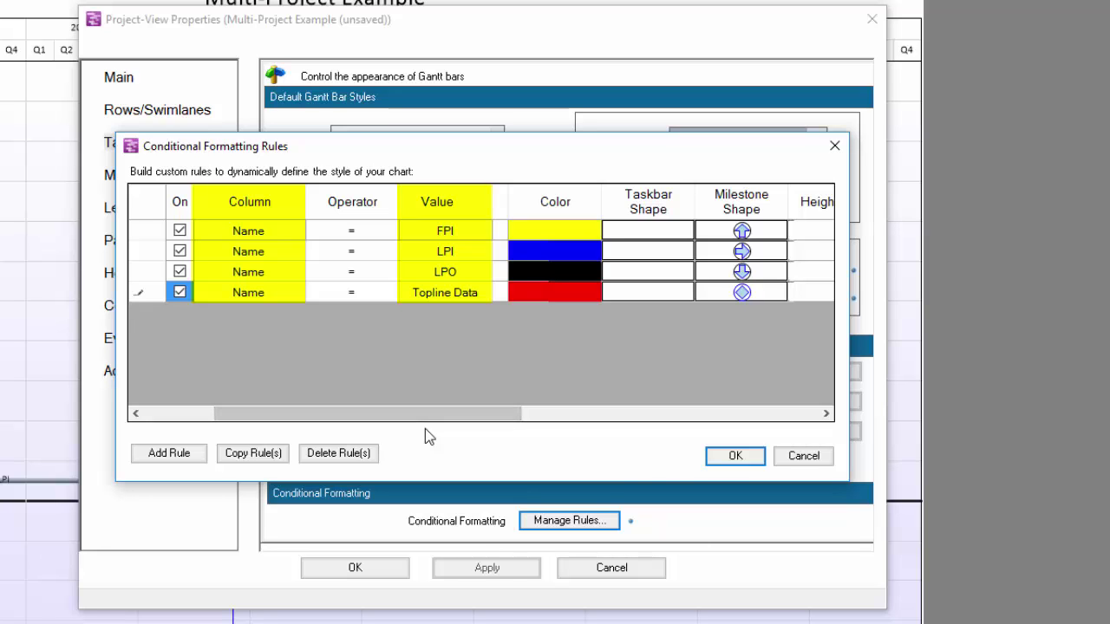
left_click(720, 459)
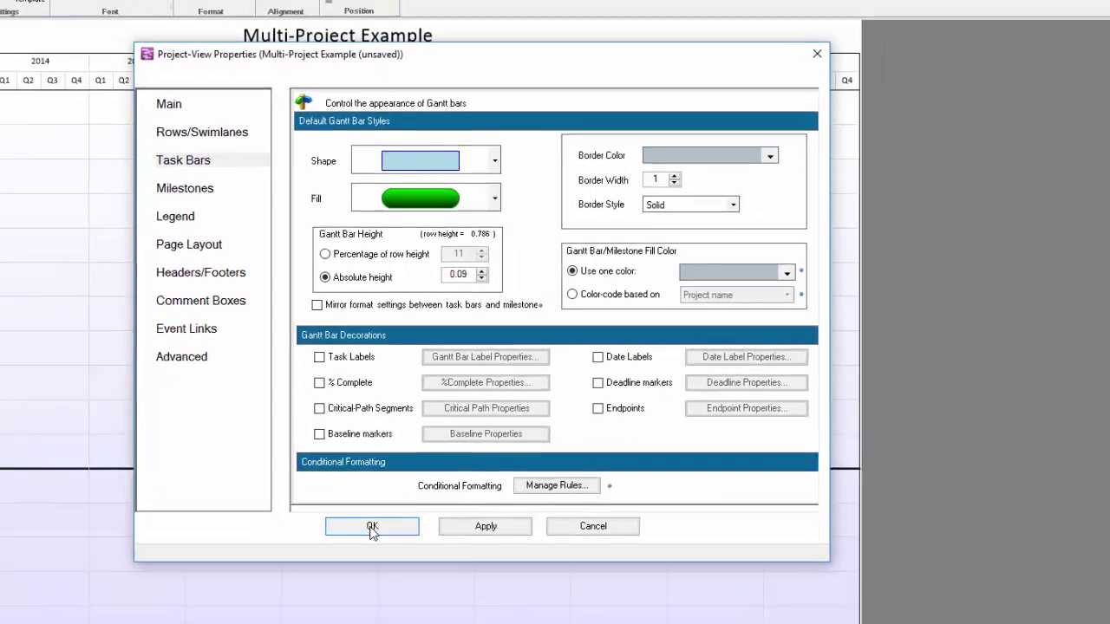
left_click(372, 527)
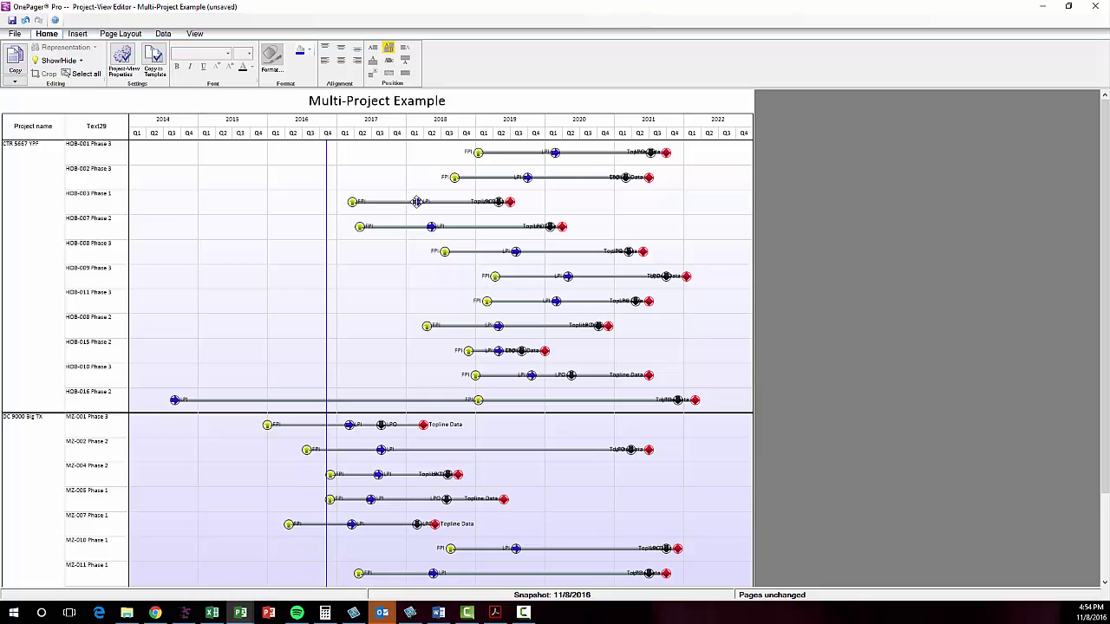
Place the LPI milestone labels above their symbols in rows HOB-002 Phase 3, HOB-003 Phase 1 and HOB-007 Phase 2.
left_click(417, 202)
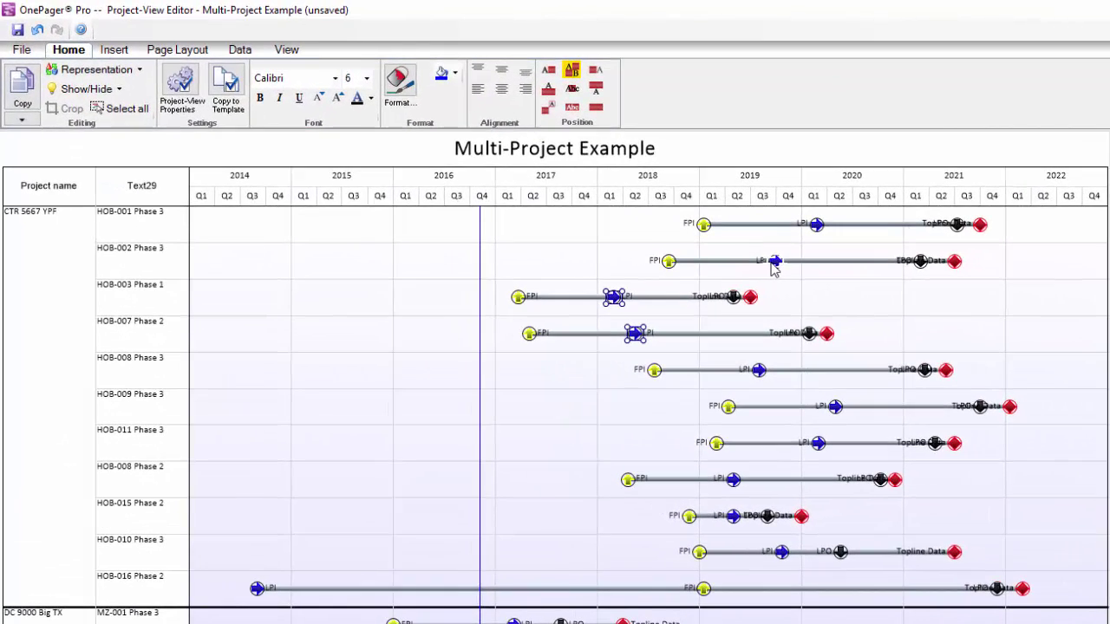
left_click(774, 262, "ctrl")
left_click(548, 89)
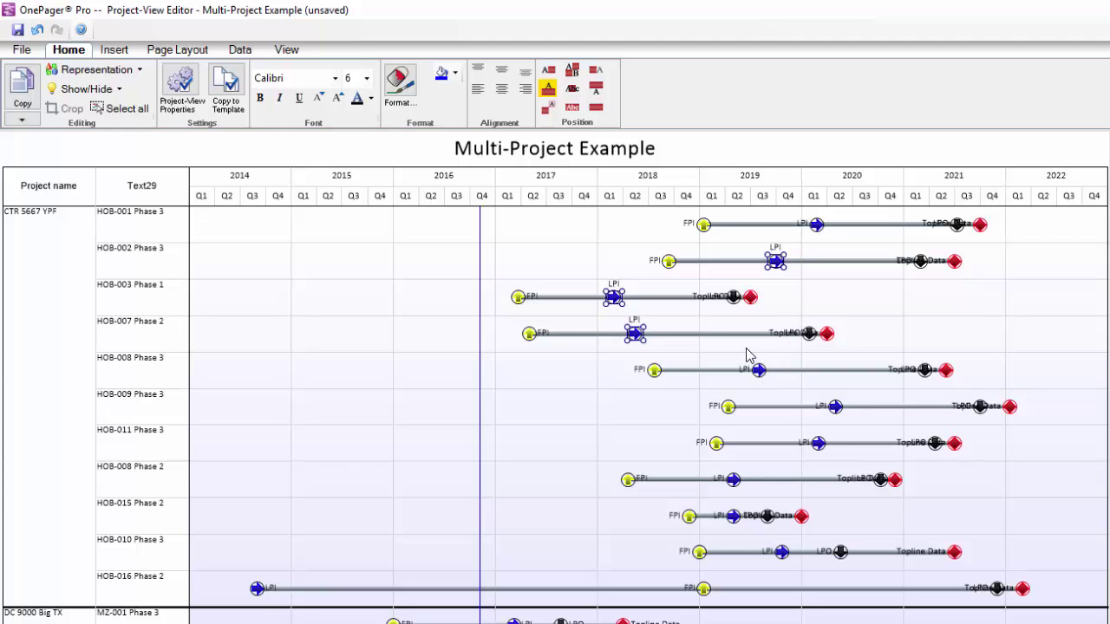
Place the LPI labels above their symbols in rows HOB-008 Phase 3, HOB-009 Phase 3, HOB-008 Phase 2 and HOB-015 Phase 2.
left_click_drag(746, 349, 839, 449)
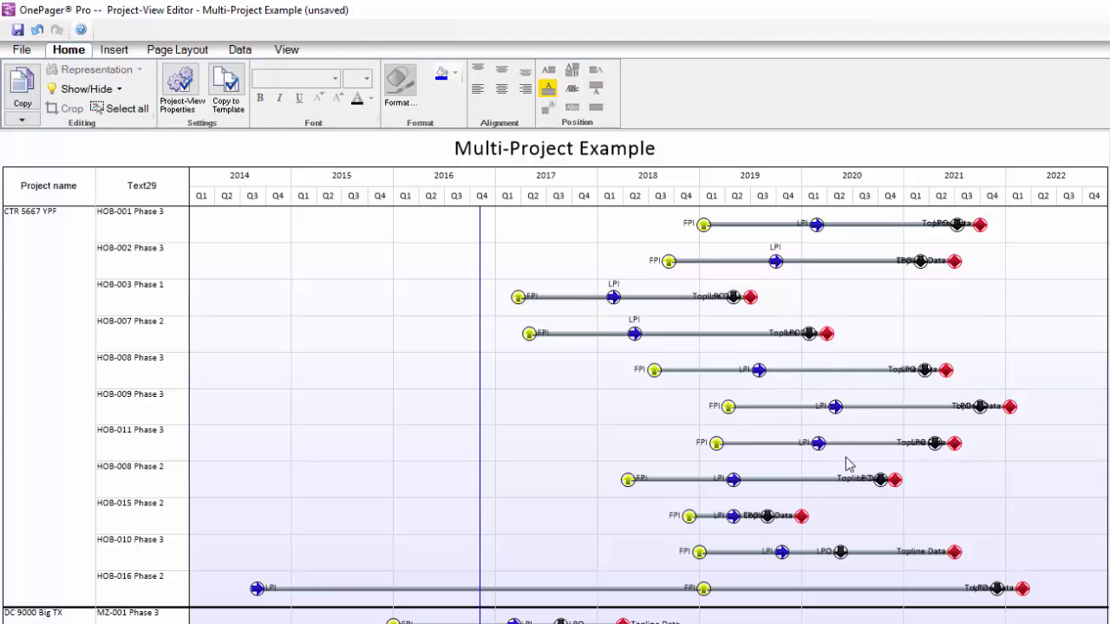
left_click(547, 87)
left_click_drag(716, 466, 742, 537)
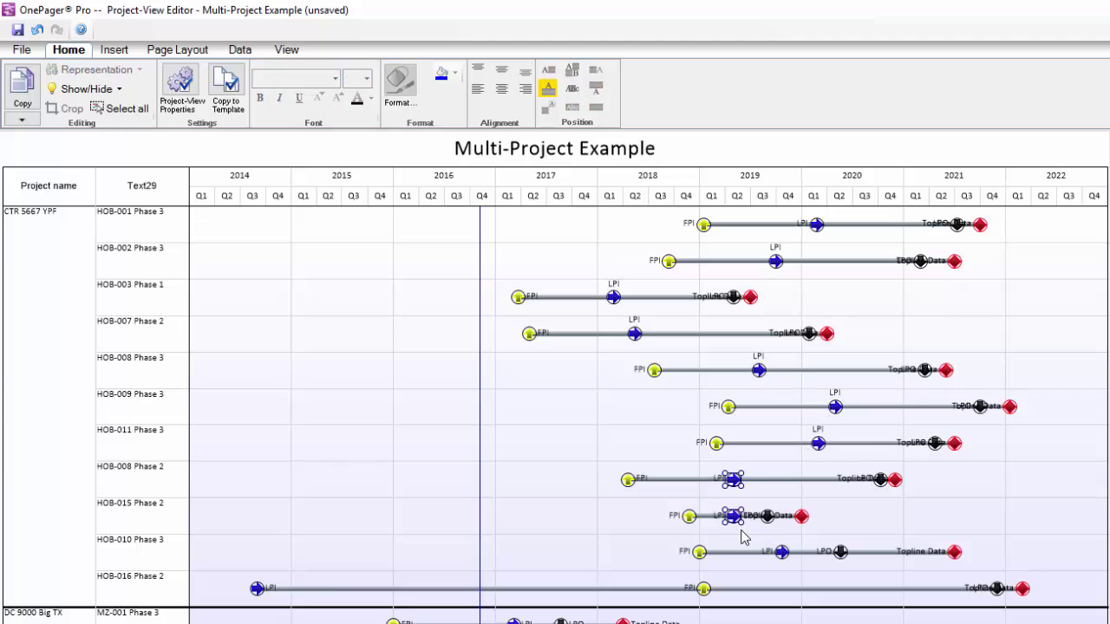
left_click(547, 87)
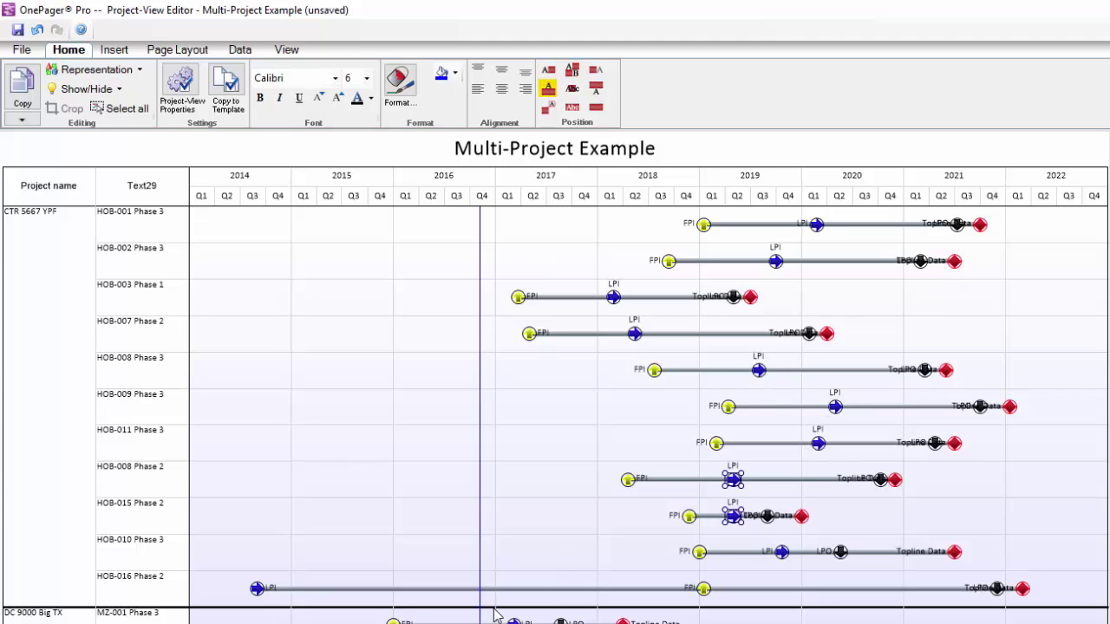
Select the LPI and LPO milestones together in row MZ-001 Phase 3.
left_click_drag(501, 616, 585, 622)
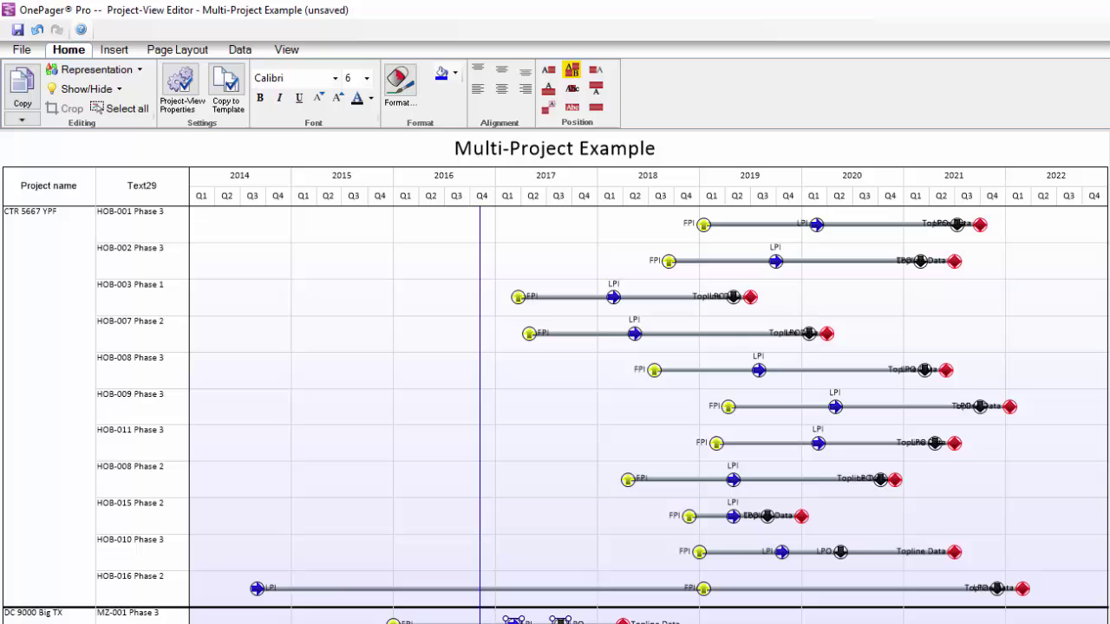